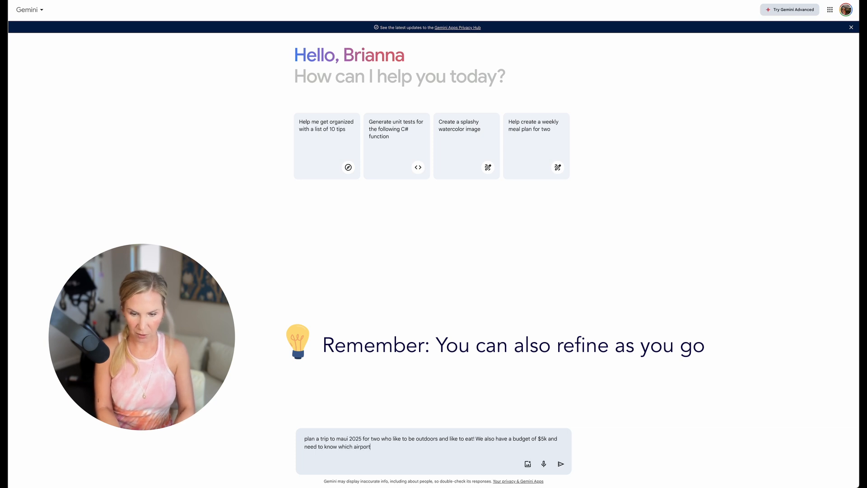
Complete the Maui 2025 trip prompt by asking which airport "to fly into" and submit it.
{"action": "type", "text": "fly into"}
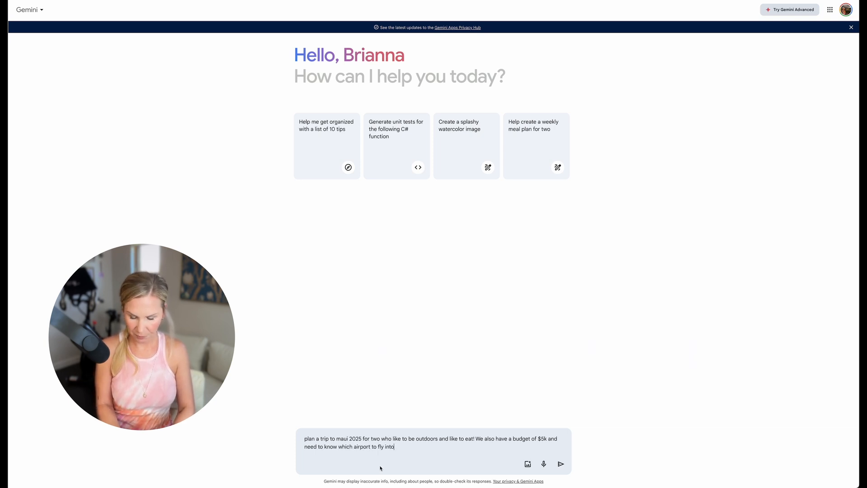
{"action": "key", "text": "Return"}
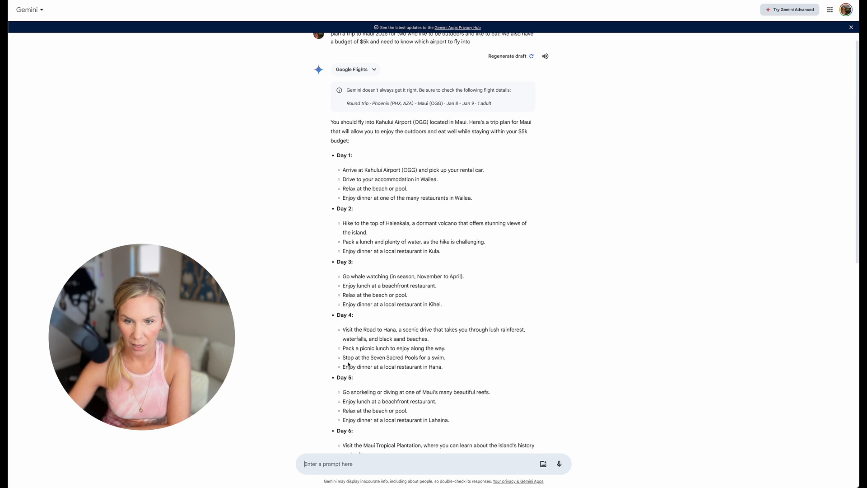
Review the generated Maui trip plan, including the day-by-day itinerary, additional tips and Google Flights options.
{"action": "scroll", "coordinate": [314, 357], "scroll_direction": "down", "scroll_amount": 1}
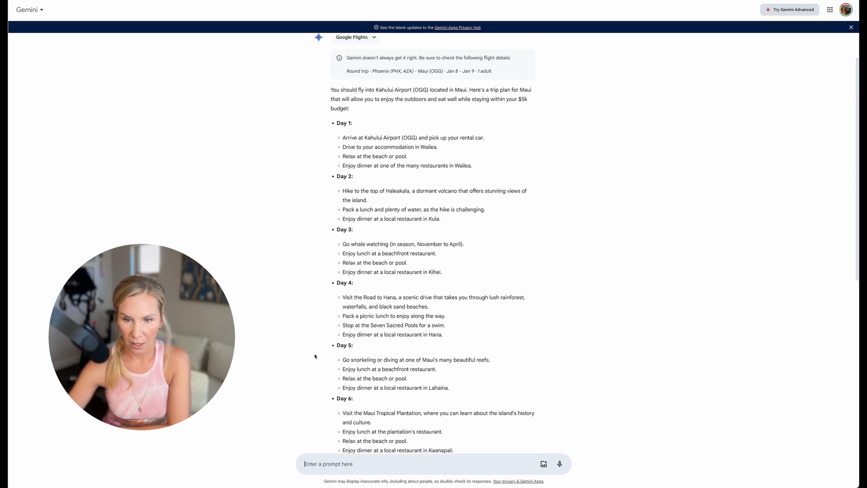
{"action": "scroll", "coordinate": [458, 285], "scroll_direction": "down", "scroll_amount": 2}
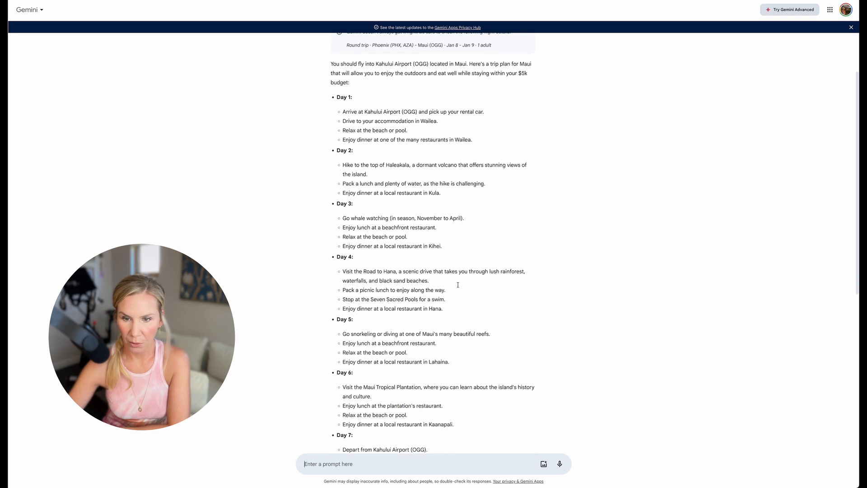
{"action": "scroll", "coordinate": [458, 285], "scroll_direction": "down", "scroll_amount": 2}
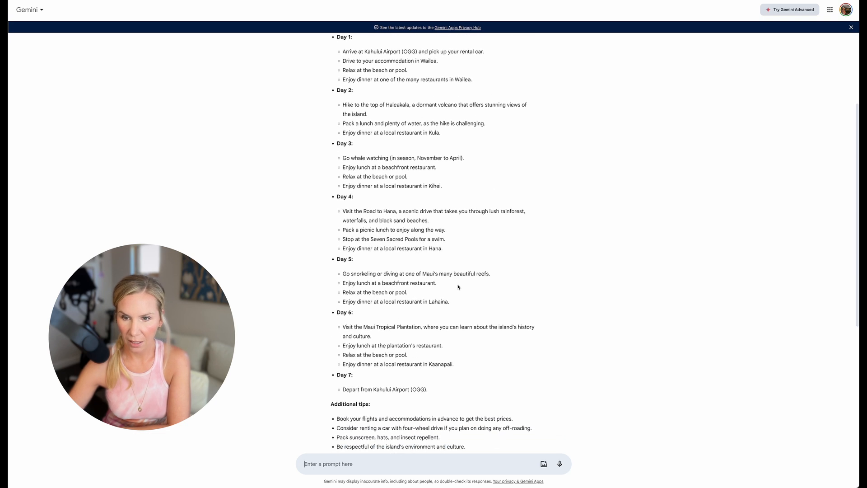
{"action": "scroll", "coordinate": [458, 287], "scroll_direction": "down", "scroll_amount": 3}
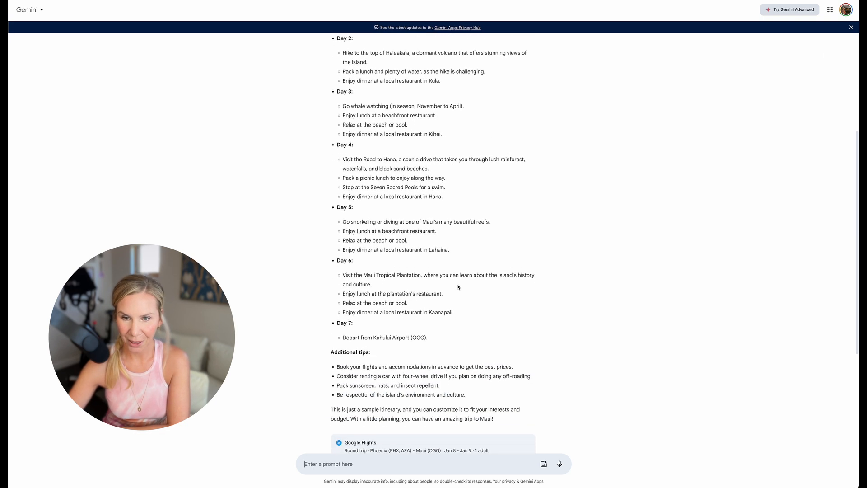
{"action": "scroll", "coordinate": [458, 286], "scroll_direction": "down", "scroll_amount": 2}
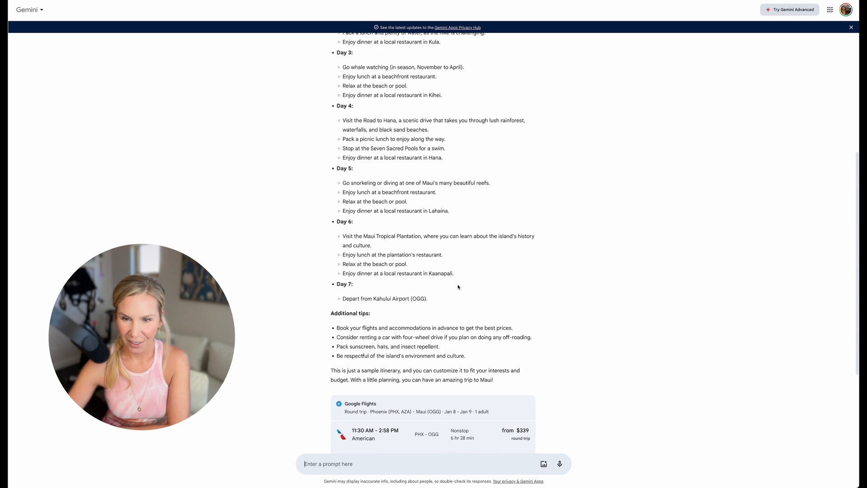
{"action": "scroll", "coordinate": [458, 287], "scroll_direction": "down", "scroll_amount": 2}
{"action": "scroll", "coordinate": [557, 326], "scroll_direction": "up", "scroll_amount": 15}
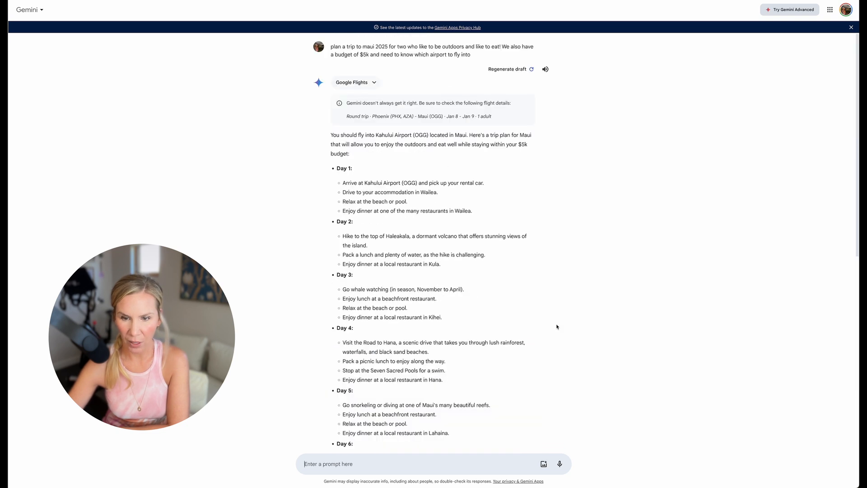
{"action": "scroll", "coordinate": [557, 327], "scroll_direction": "down", "scroll_amount": 15}
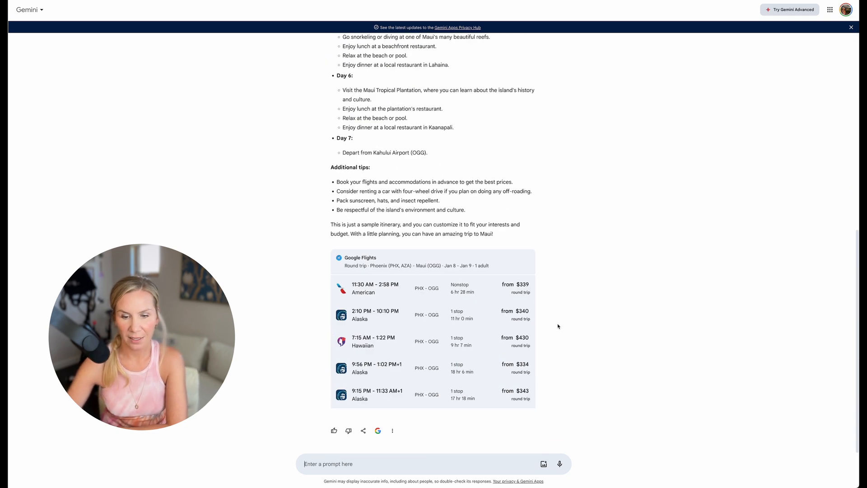
{"action": "scroll", "coordinate": [558, 327], "scroll_direction": "up", "scroll_amount": 8}
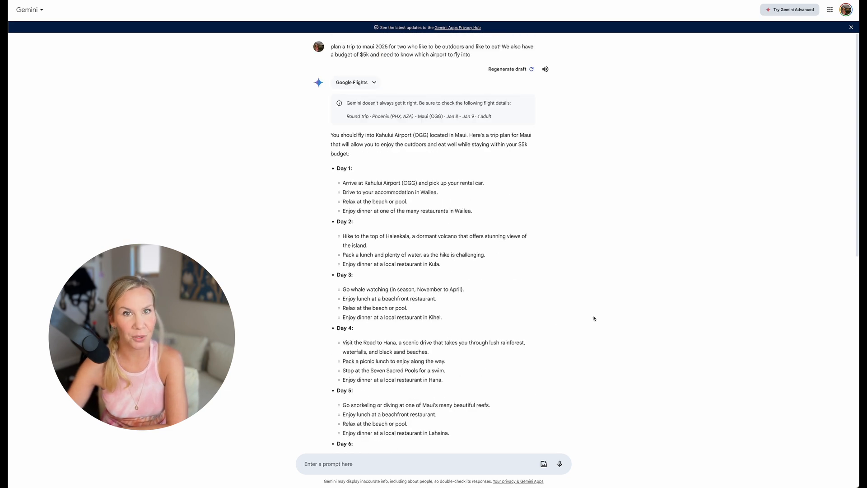
{"action": "scroll", "coordinate": [594, 318], "scroll_direction": "down", "scroll_amount": 10}
{"action": "scroll", "coordinate": [594, 318], "scroll_direction": "up", "scroll_amount": 8}
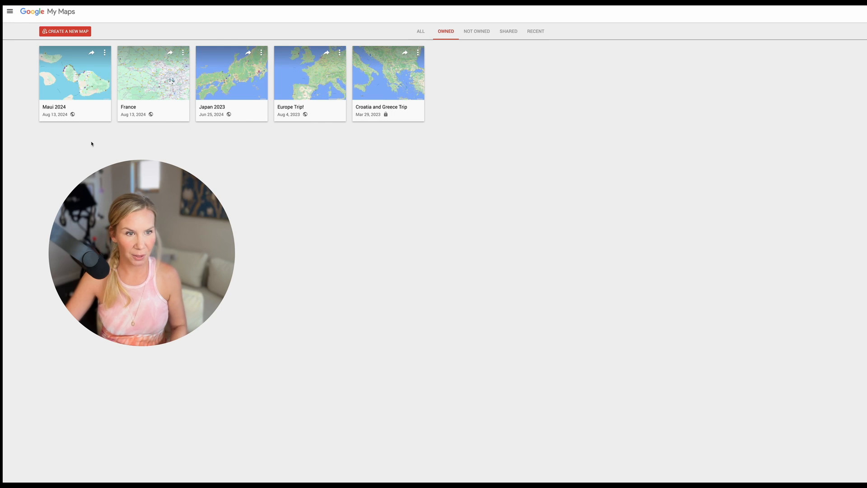
Switch to Google My Maps, create a new map and enter the map title "MAUI VACATION".
{"action": "left_click", "coordinate": [75, 31]}
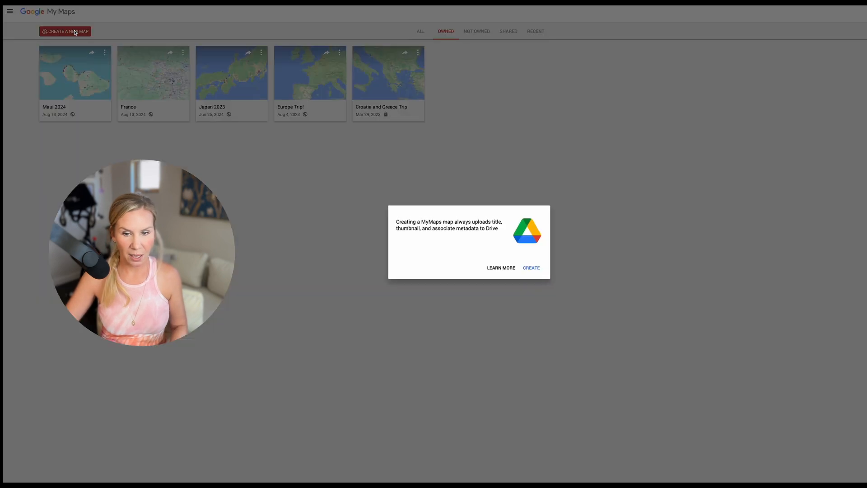
{"action": "left_click", "coordinate": [531, 268]}
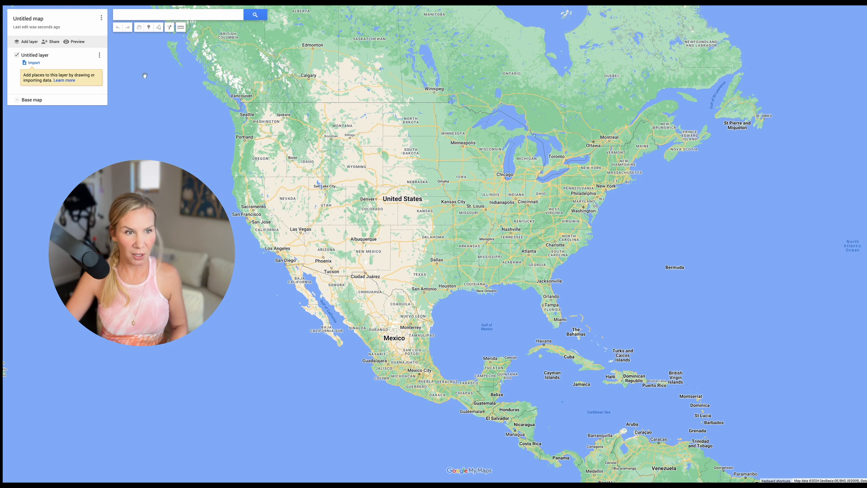
{"action": "left_click", "coordinate": [43, 21]}
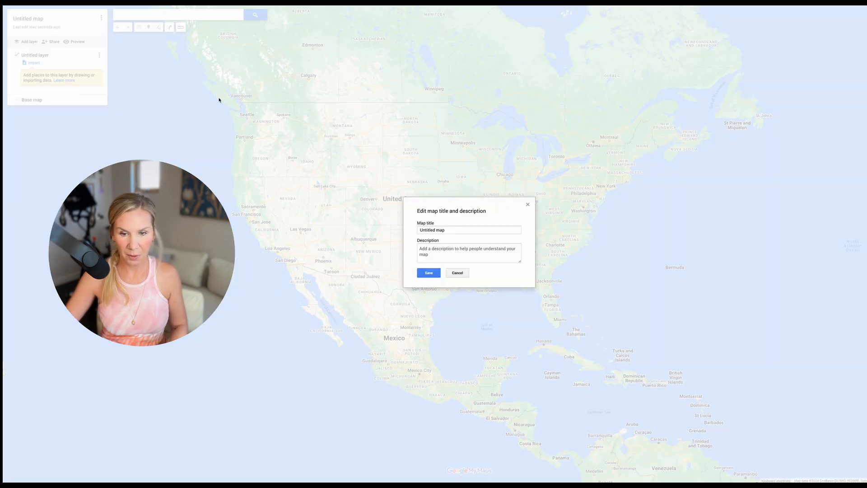
{"action": "double_click", "coordinate": [442, 230]}
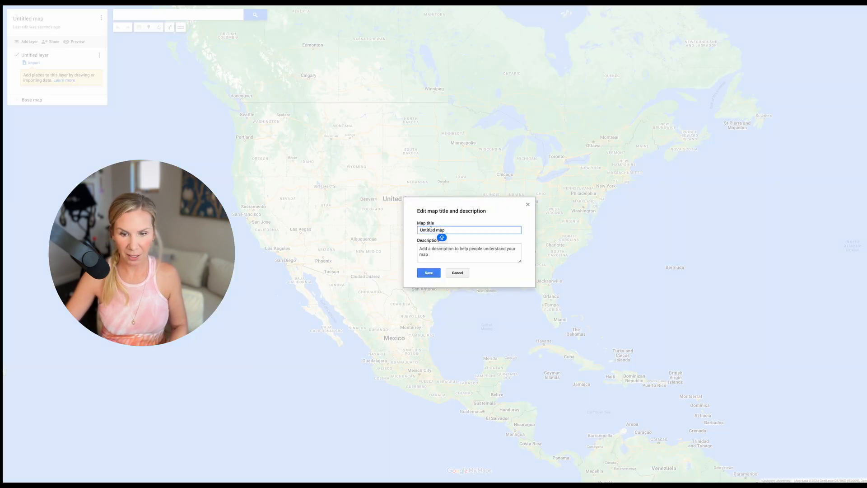
{"action": "left_click_drag", "start_coordinate": [427, 230], "coordinate": [456, 233]}
{"action": "key", "text": "BackSpace"}
{"action": "key", "text": "BackSpace"}
{"action": "key", "text": "BackSpace"}
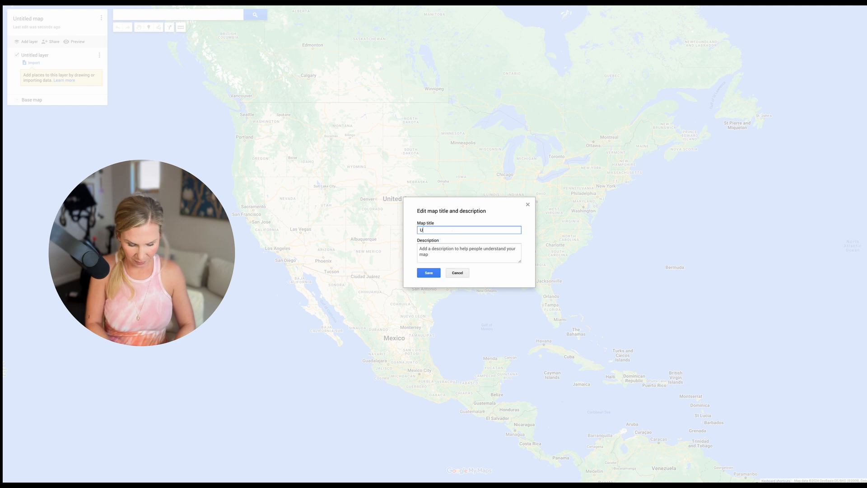
{"action": "type", "text": "MAUI VACATION"}
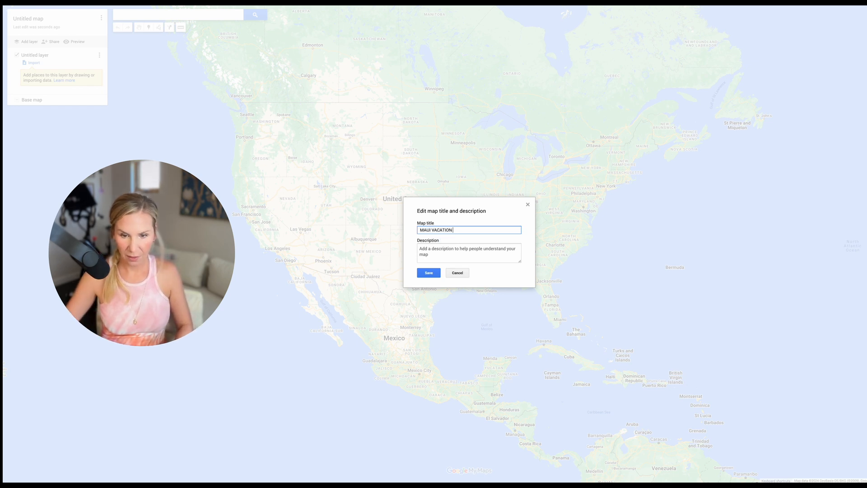
{"action": "key", "text": "Caps_Lock"}
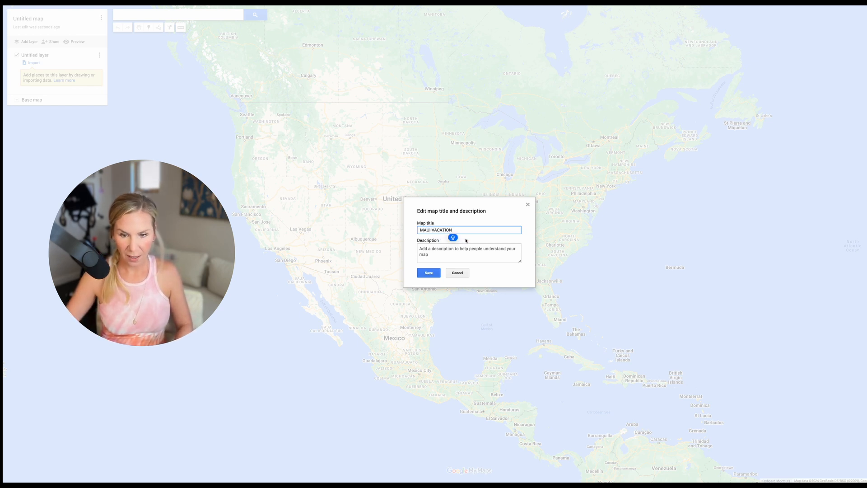
Add the map description "FOR FRIENDS" and save the title and description.
{"action": "left_click", "coordinate": [441, 250]}
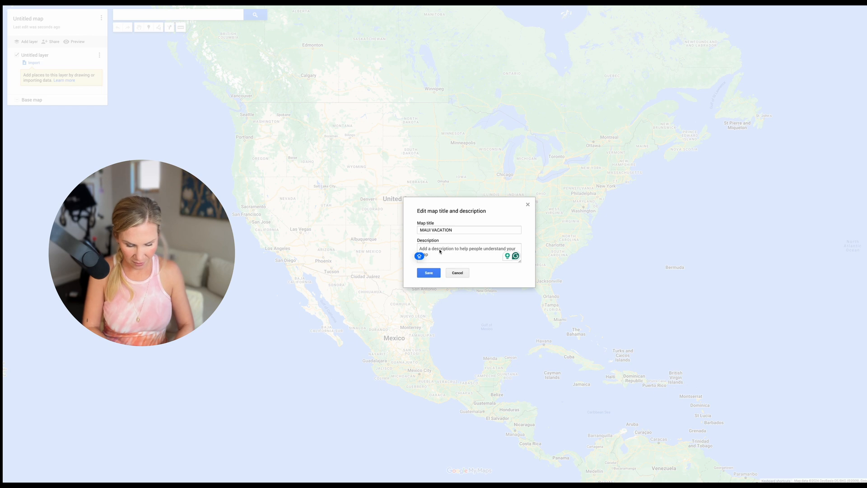
{"action": "type", "text": "FOR FRIENDS"}
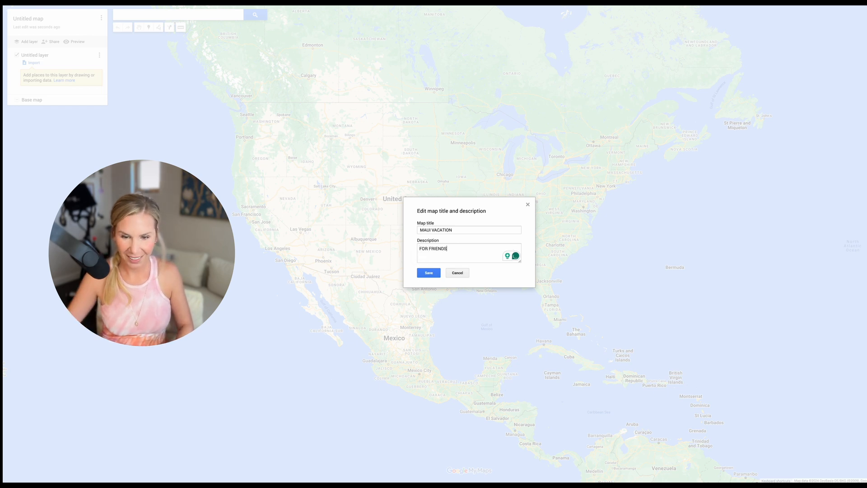
{"action": "left_click", "coordinate": [429, 273]}
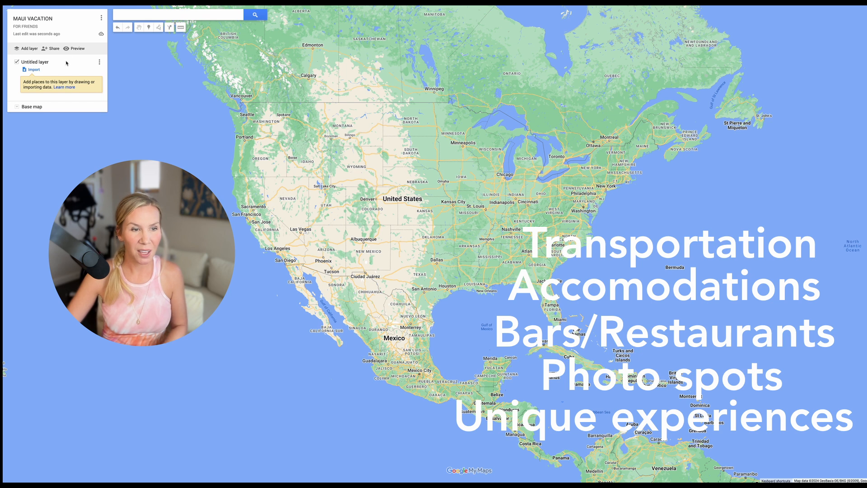
Search for Kahului Airport (OGG) and add it as a place to the map's untitled layer.
{"action": "left_click", "coordinate": [153, 17]}
{"action": "type", "text": "K"}
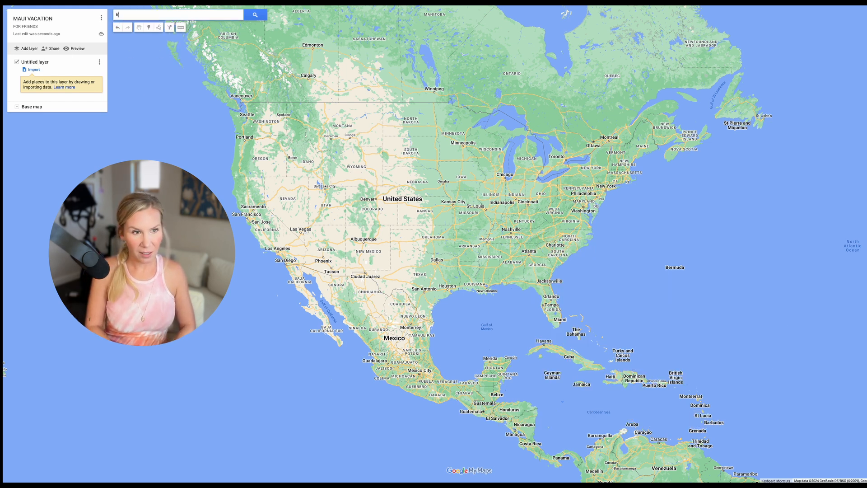
{"action": "type", "text": "AHU"}
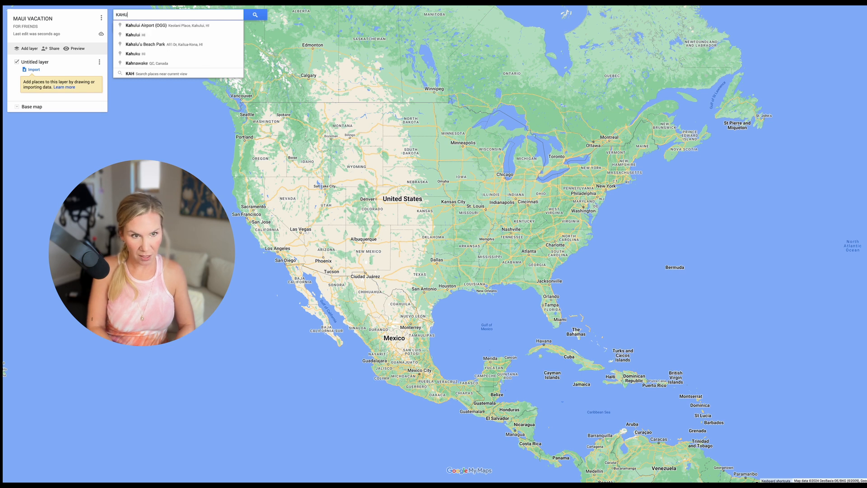
{"action": "type", "text": "LUI AIRPO"}
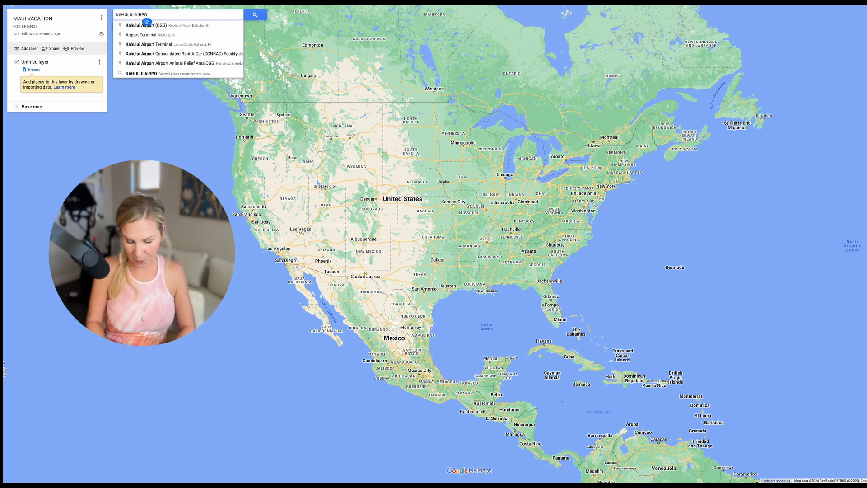
{"action": "left_click", "coordinate": [147, 25]}
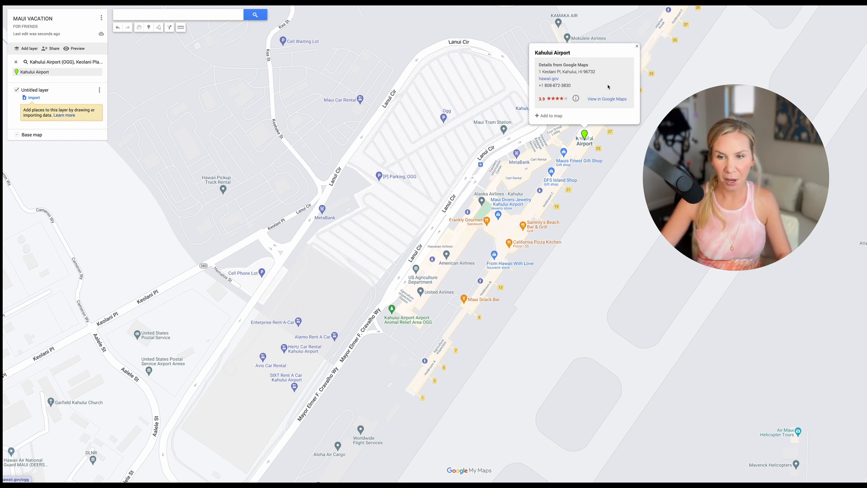
{"action": "left_click", "coordinate": [539, 116]}
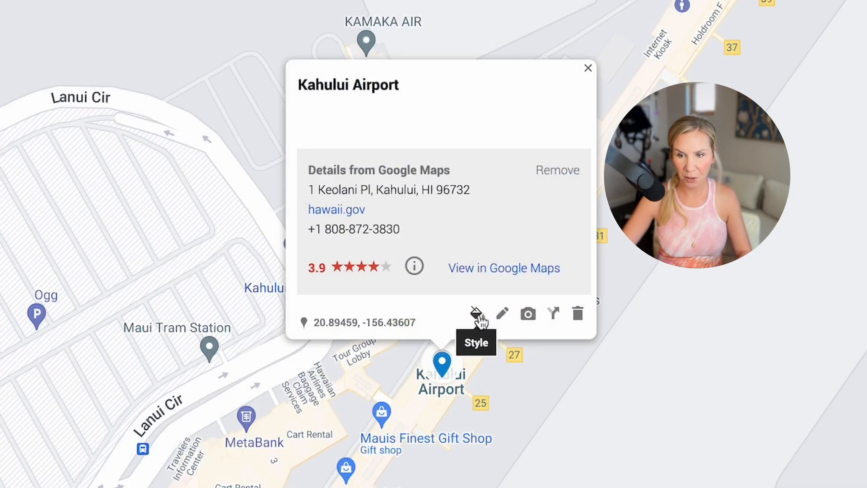
Style the Kahului Airport marker in dark blue with the airplane icon from the Transportation category.
{"action": "left_click", "coordinate": [596, 117]}
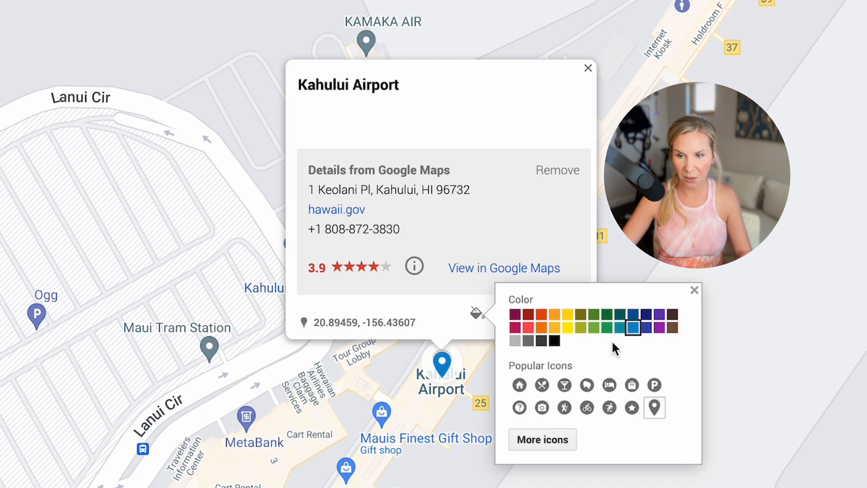
{"action": "left_click", "coordinate": [643, 334]}
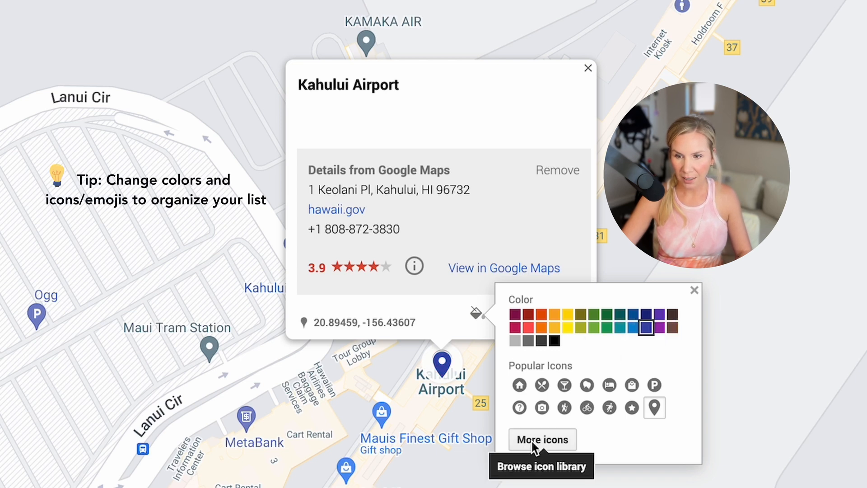
{"action": "left_click", "coordinate": [542, 440]}
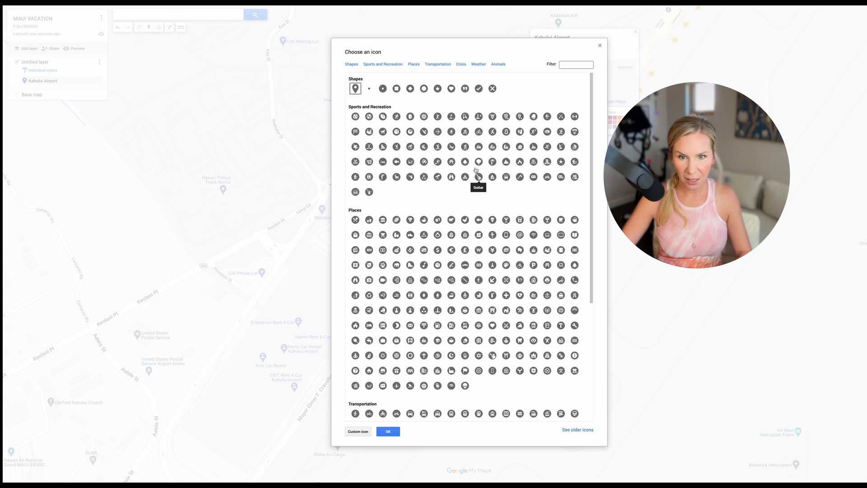
{"action": "left_click", "coordinate": [438, 65]}
{"action": "left_click", "coordinate": [382, 250]}
{"action": "left_click", "coordinate": [388, 432]}
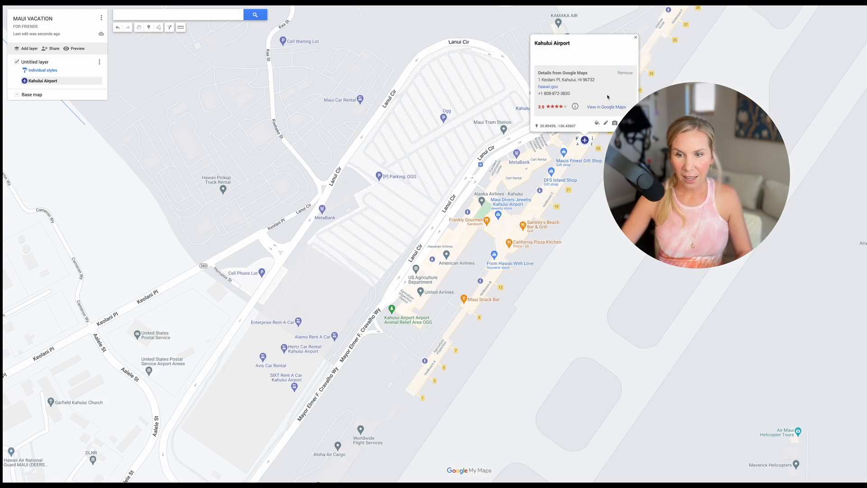
Prefix the Kahului Airport place title with "ARRIVE 7/7 -", add the note "PICK UP RENTAL CAR FROM TRAIN STATION" and save the place.
{"action": "left_click", "coordinate": [606, 122]}
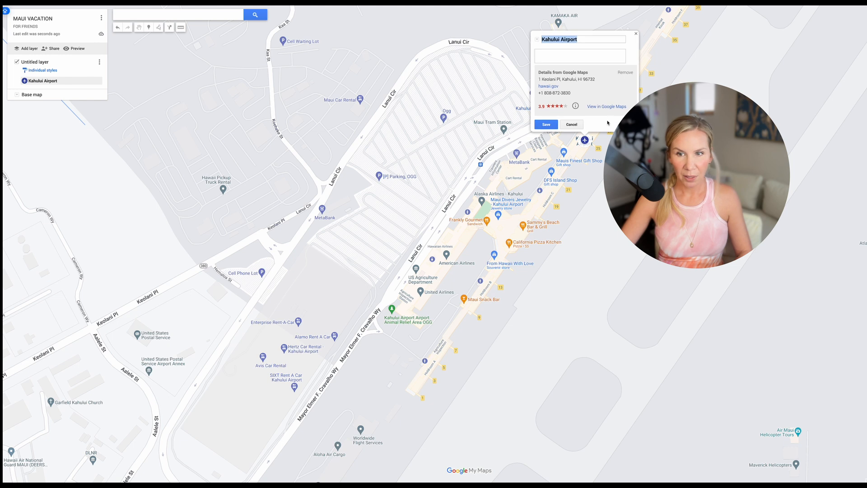
{"action": "left_click", "coordinate": [542, 39]}
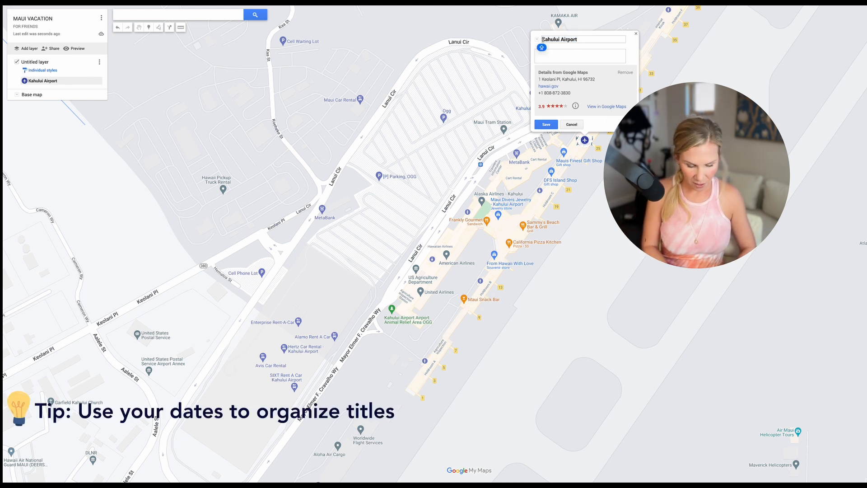
{"action": "type", "text": "ARRIVE 7/7"}
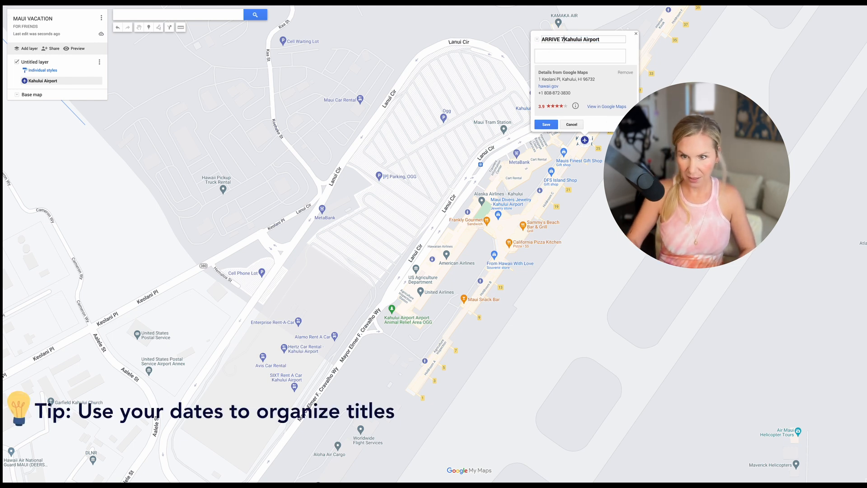
{"action": "type", "text": " -"}
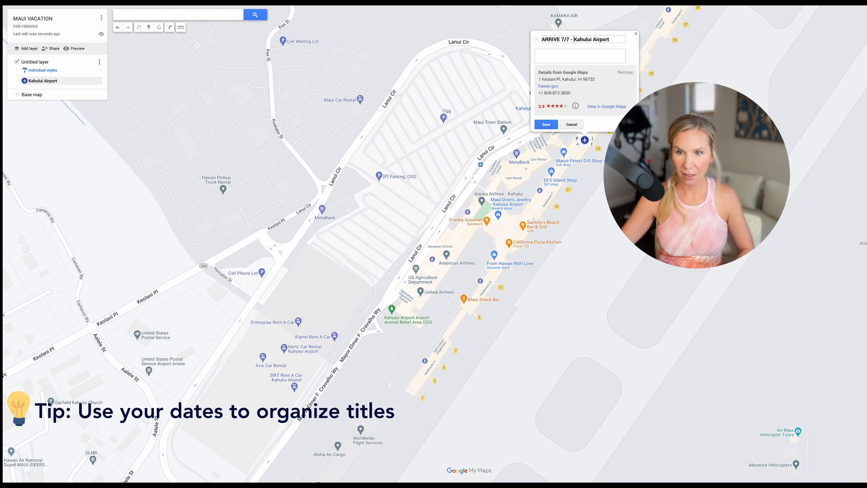
{"action": "left_click", "coordinate": [566, 59]}
{"action": "type", "text": "PICK UP RENTAL CAR"}
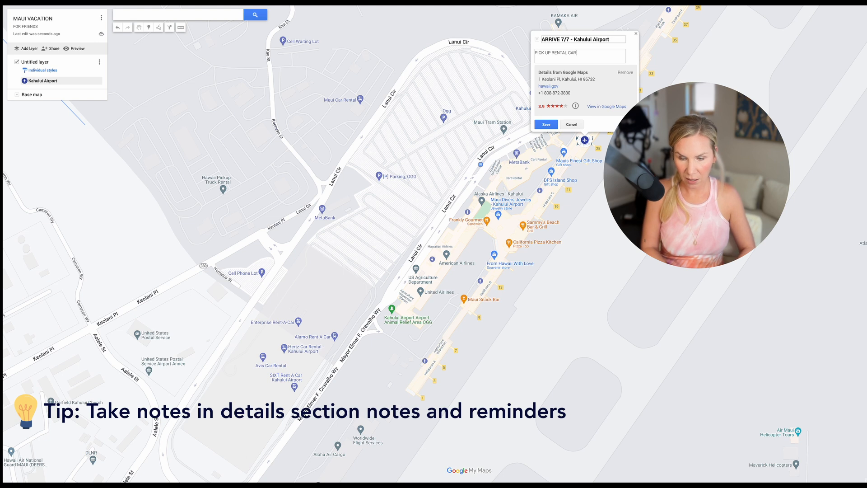
{"action": "type", "text": " FROM TRAIN STATION"}
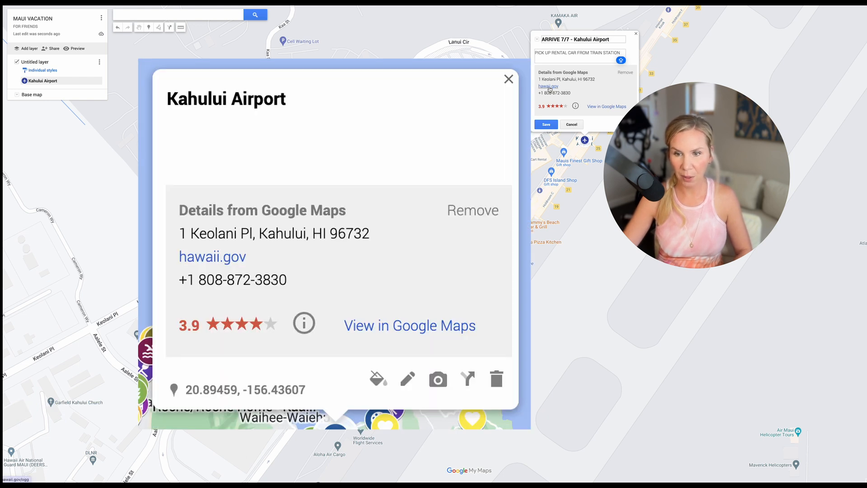
{"action": "left_click", "coordinate": [546, 125]}
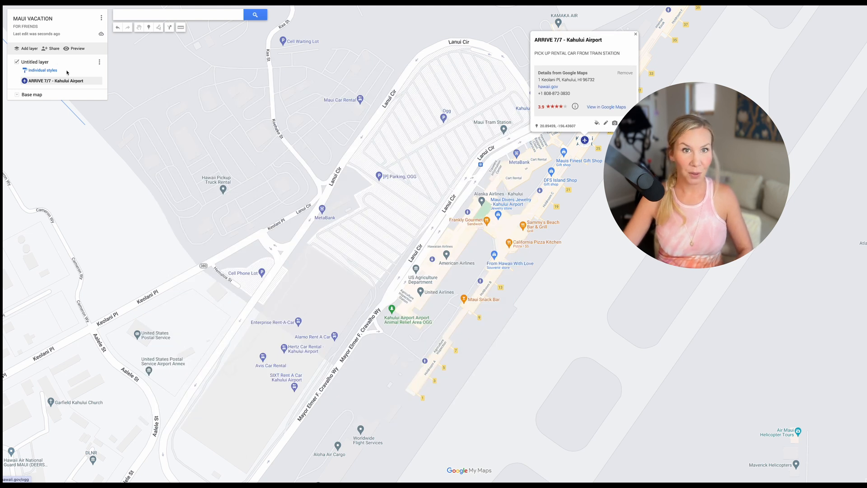
Rename the untitled layer containing the airport as "TRANSPORTATION".
{"action": "left_click", "coordinate": [41, 62]}
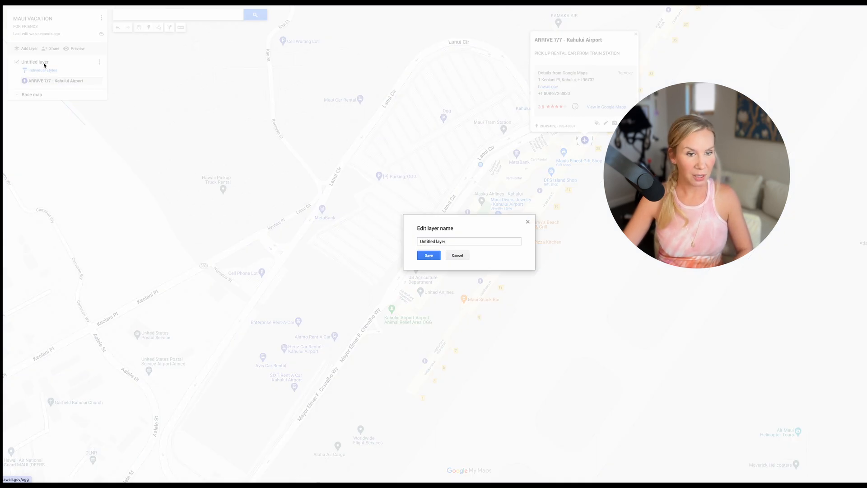
{"action": "triple_click", "coordinate": [429, 241]}
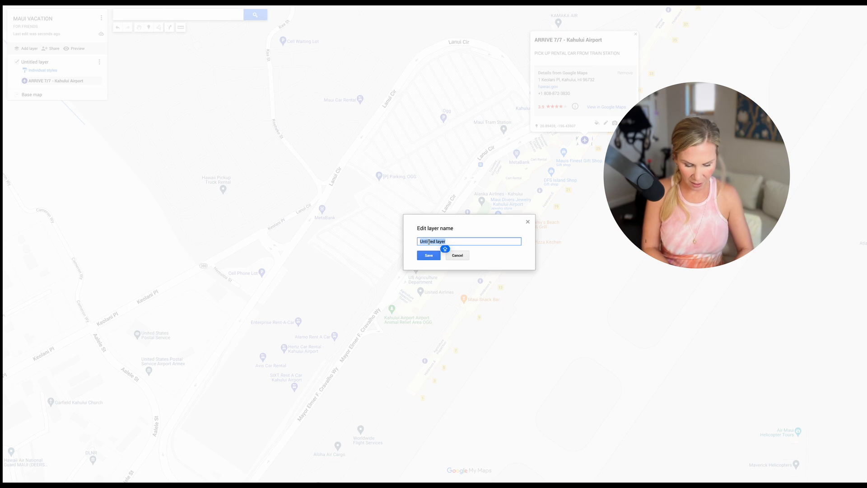
{"action": "type", "text": "TRANS"}
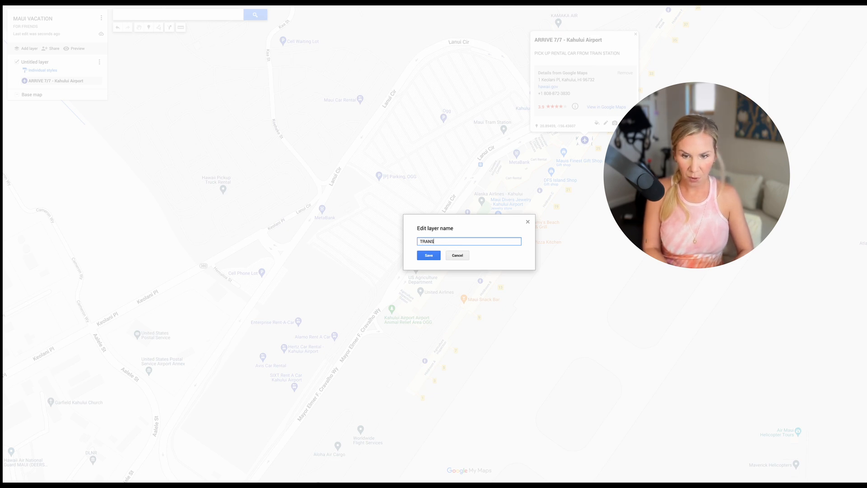
{"action": "type", "text": "PORTATION"}
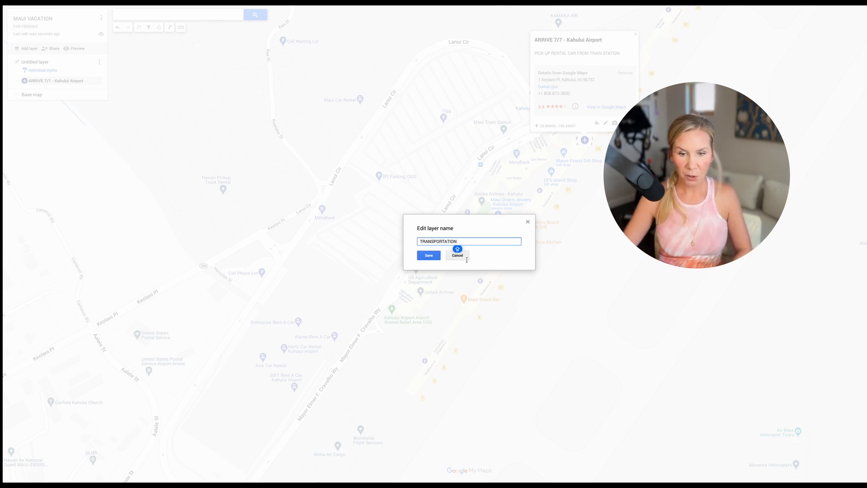
{"action": "key", "text": "Return"}
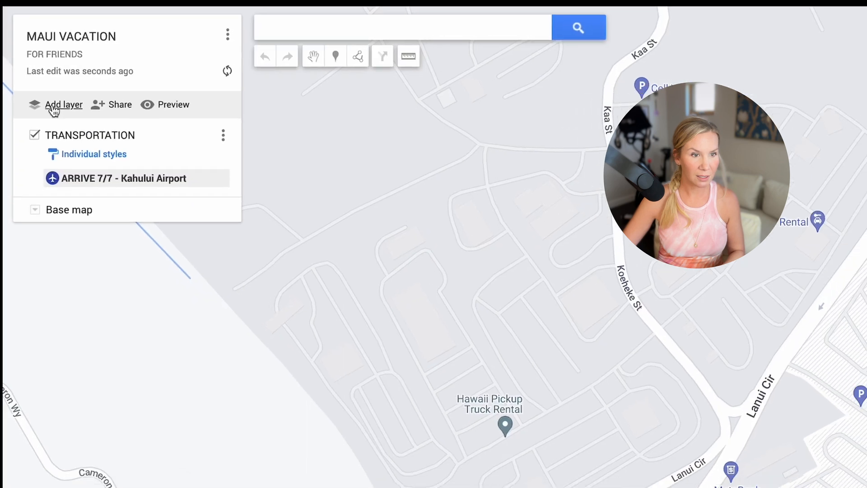
Add a new layer to the map and add Grand Wailea, A Waldorf Astoria Resort to it as a place.
{"action": "left_click", "coordinate": [18, 64]}
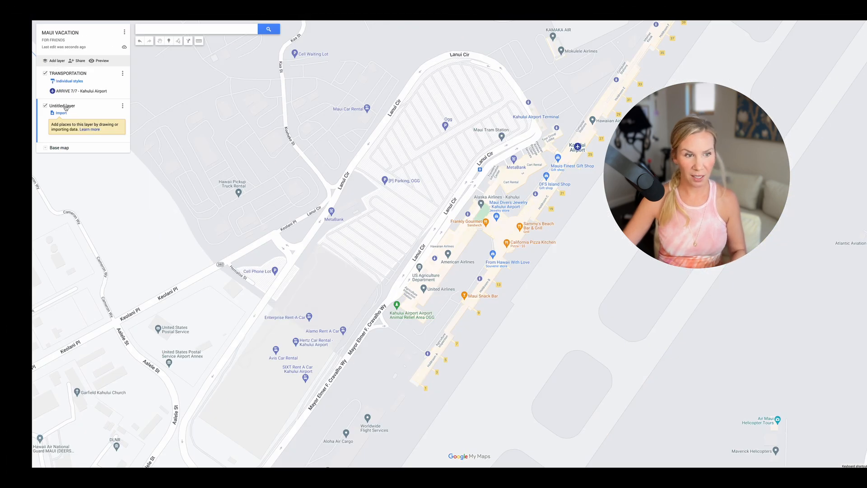
{"action": "left_click", "coordinate": [178, 31]}
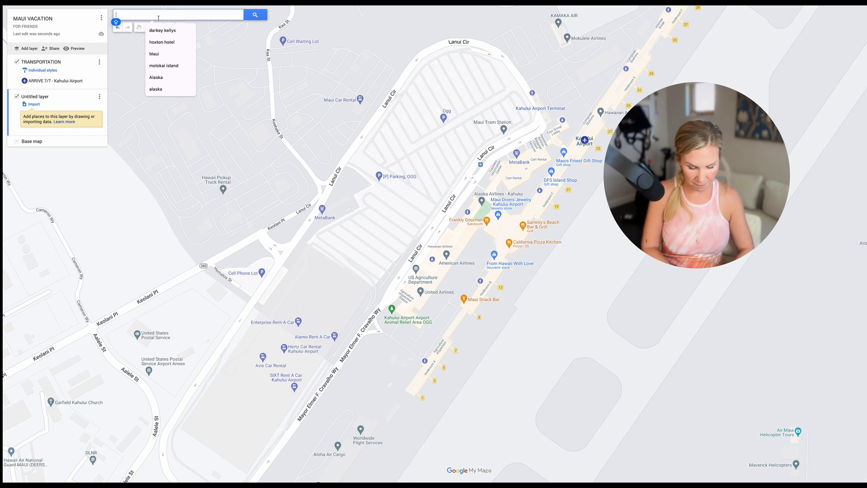
{"action": "type", "text": "WAI"}
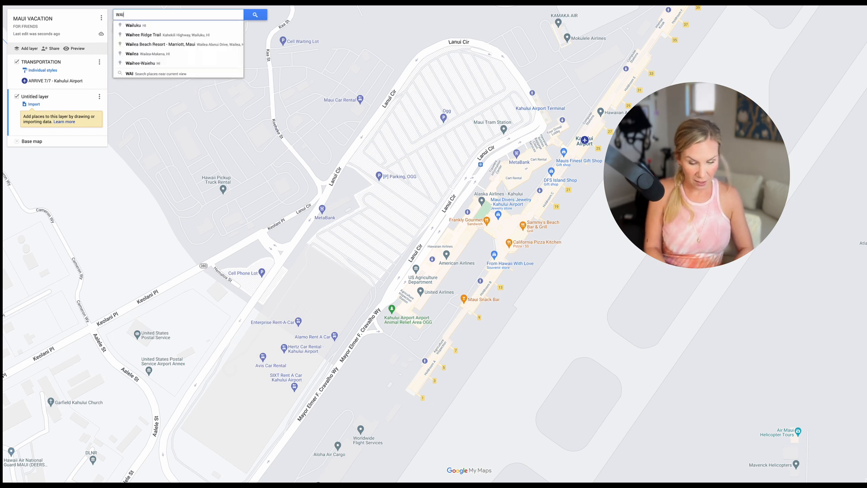
{"action": "key", "text": "BackSpace"}
{"action": "key", "text": "BackSpace"}
{"action": "key", "text": "BackSpace"}
{"action": "type", "text": "GRAND"}
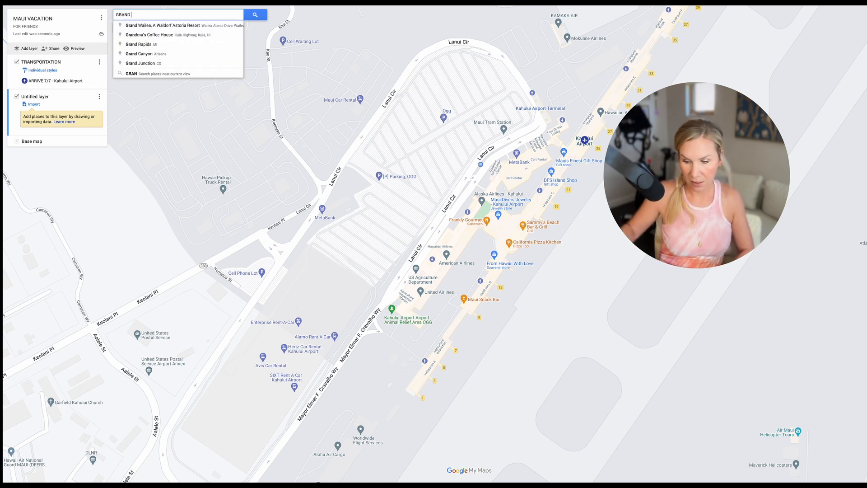
{"action": "left_click", "coordinate": [131, 25]}
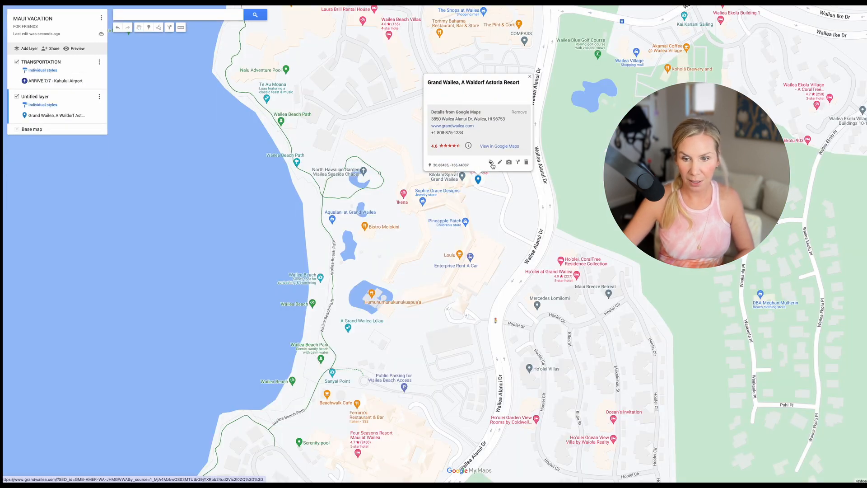
Style the Grand Wailea marker in dark red, RGB (165, 39, 20), with the house icon.
{"action": "left_click", "coordinate": [492, 163]}
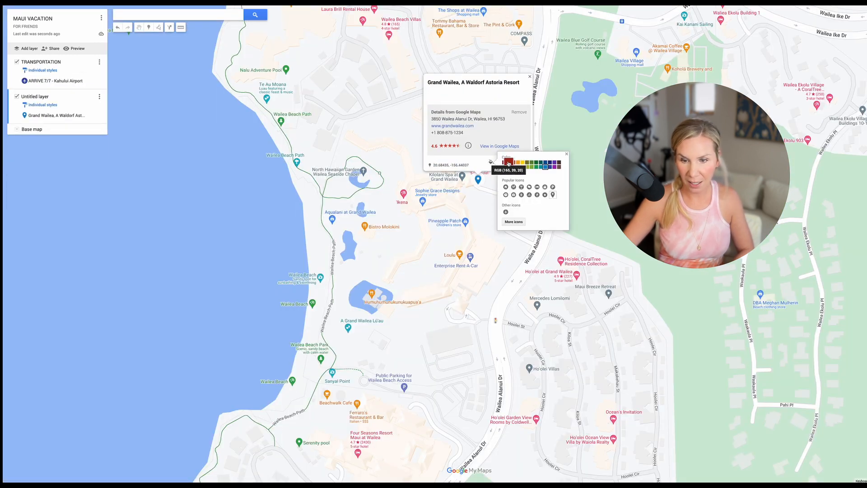
{"action": "left_click", "coordinate": [508, 163]}
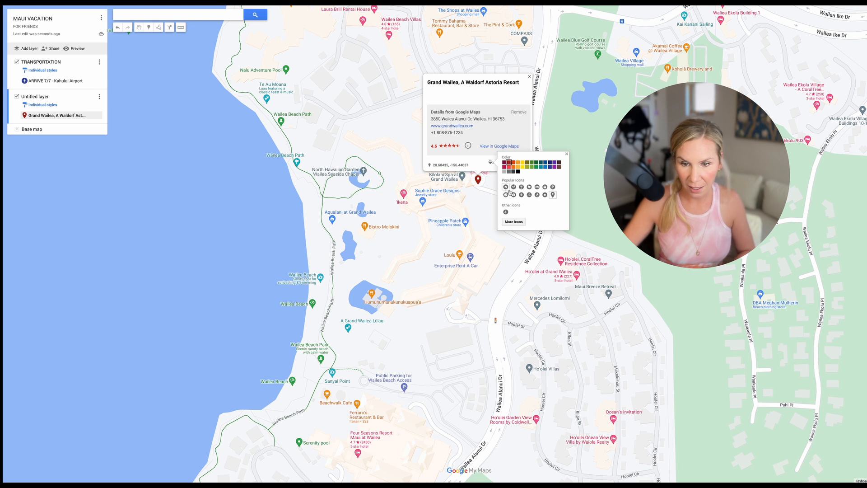
{"action": "left_click", "coordinate": [509, 192]}
{"action": "left_click", "coordinate": [470, 162]}
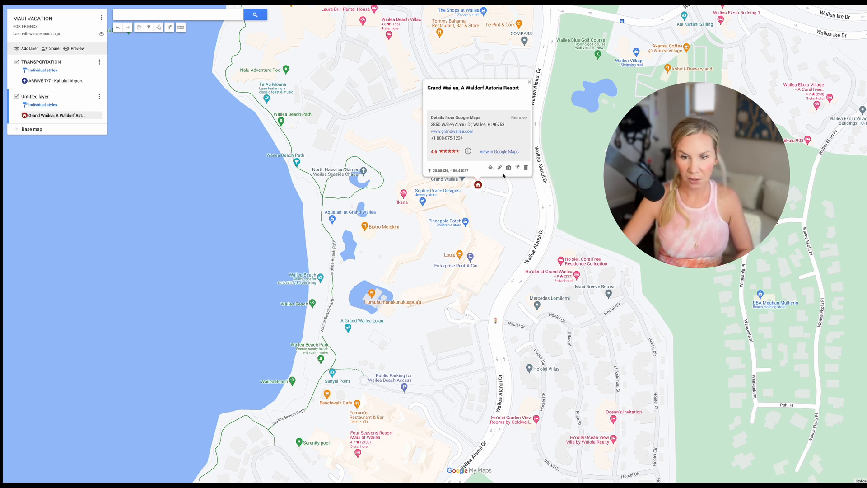
Prefix the Grand Wailea place title with the stay dates "7/7-7/15:", save it and close its details.
{"action": "left_click", "coordinate": [501, 168]}
{"action": "left_click", "coordinate": [434, 78]}
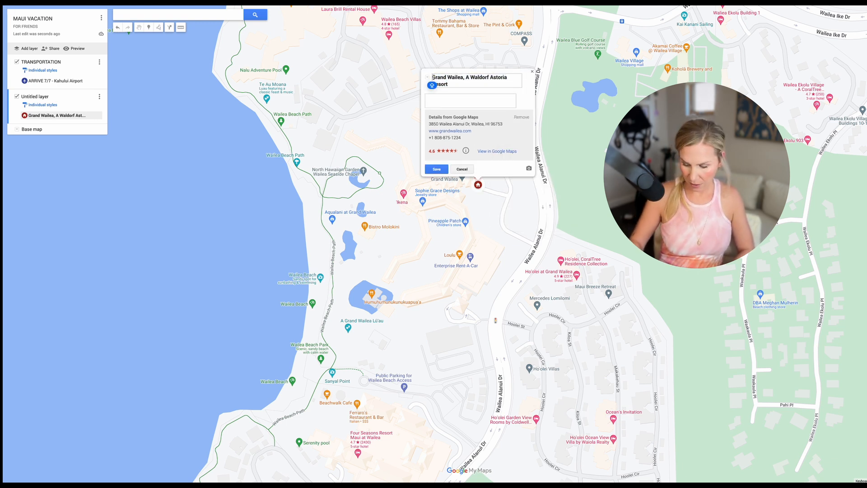
{"action": "type", "text": "7/7-7/15:"}
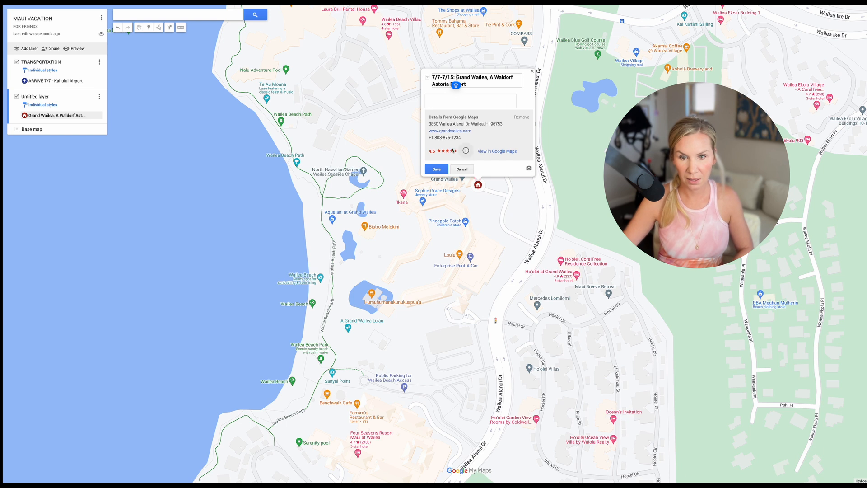
{"action": "left_click", "coordinate": [436, 169]}
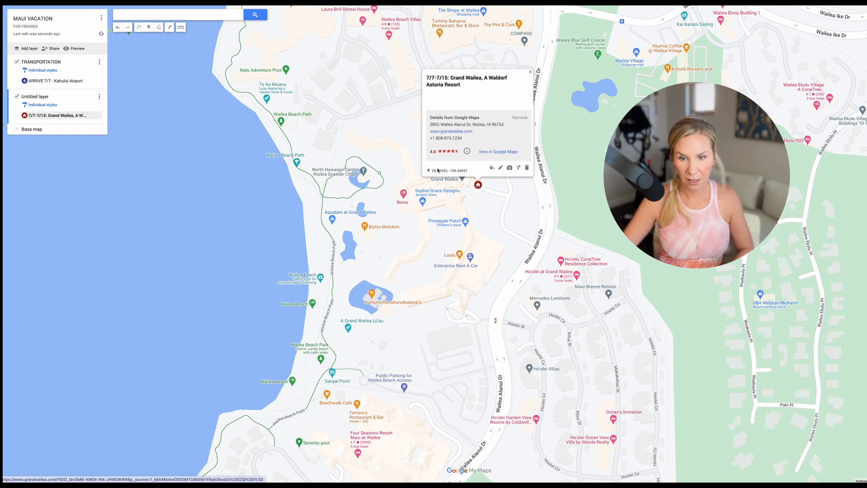
{"action": "left_click", "coordinate": [570, 183]}
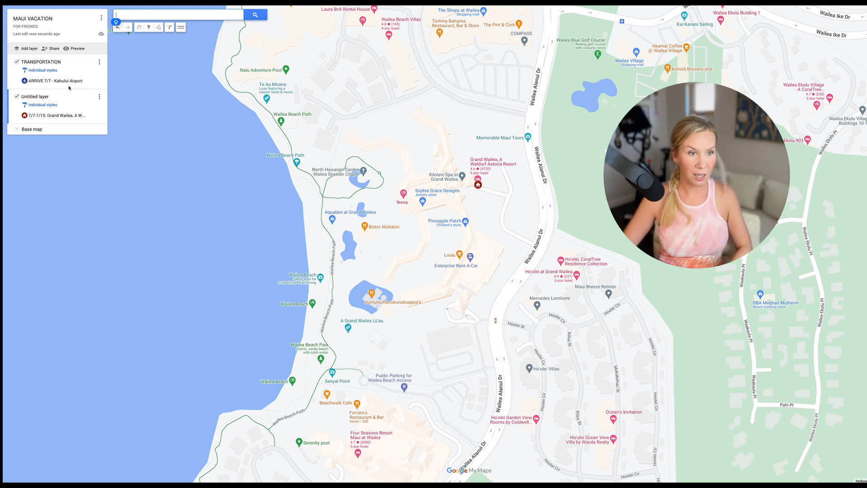
Try enabling link viewing and internet search for the map, switch both off again and close the sharing settings.
{"action": "left_click", "coordinate": [53, 49]}
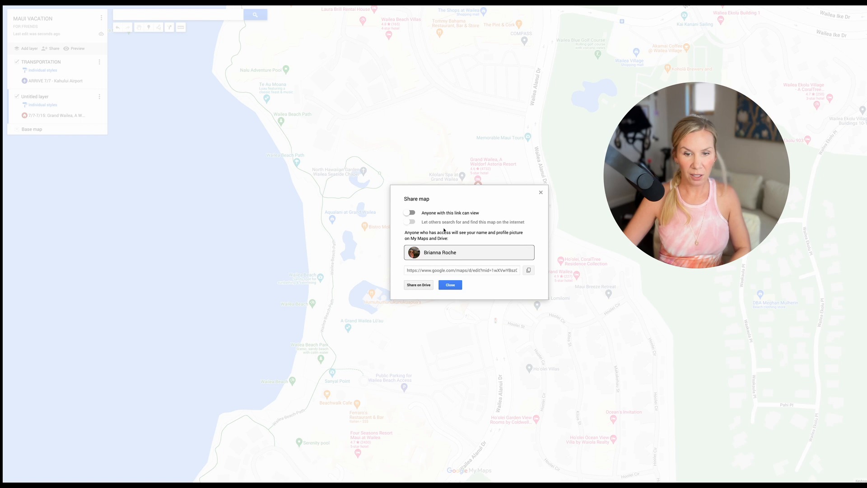
{"action": "left_click", "coordinate": [411, 213]}
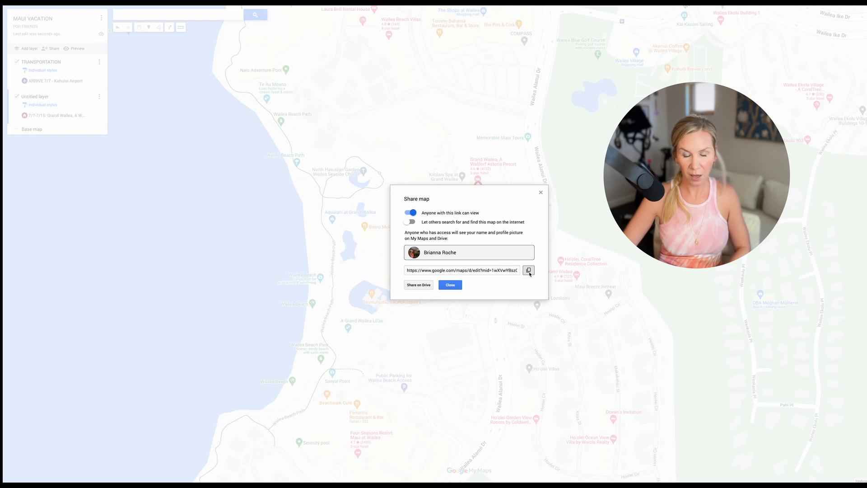
{"action": "left_click", "coordinate": [412, 221]}
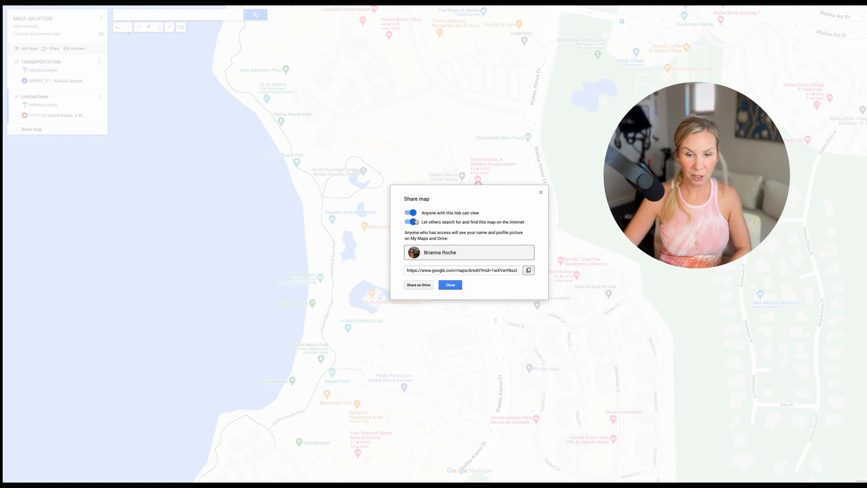
{"action": "left_click", "coordinate": [409, 222]}
{"action": "left_click", "coordinate": [410, 212]}
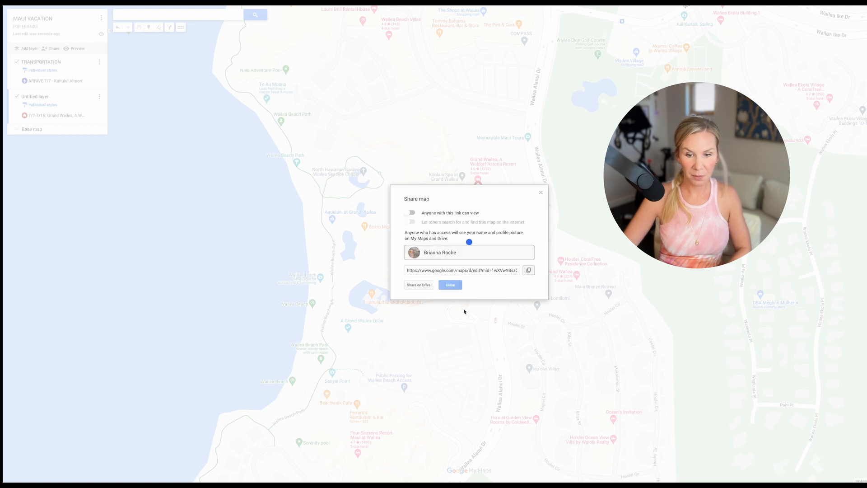
{"action": "left_click", "coordinate": [455, 285]}
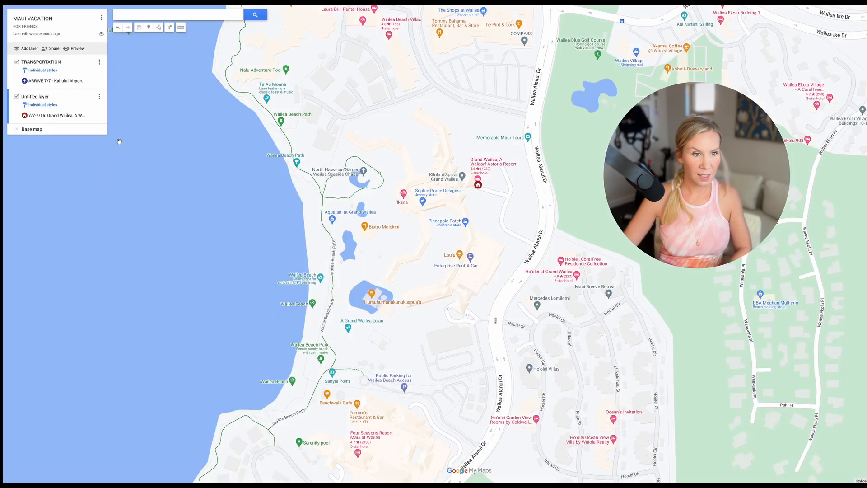
Preview the MAUI VACATION map in view-only mode and look over its placed markers at different scales.
{"action": "left_click", "coordinate": [77, 48]}
{"action": "scroll", "coordinate": [387, 253], "scroll_direction": "down", "scroll_amount": 3}
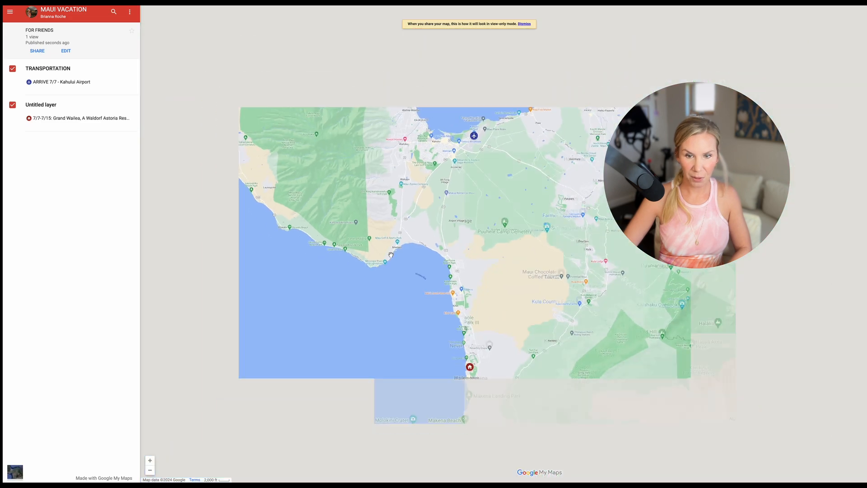
{"action": "scroll", "coordinate": [389, 253], "scroll_direction": "up", "scroll_amount": 5}
{"action": "scroll", "coordinate": [391, 255], "scroll_direction": "down", "scroll_amount": 5}
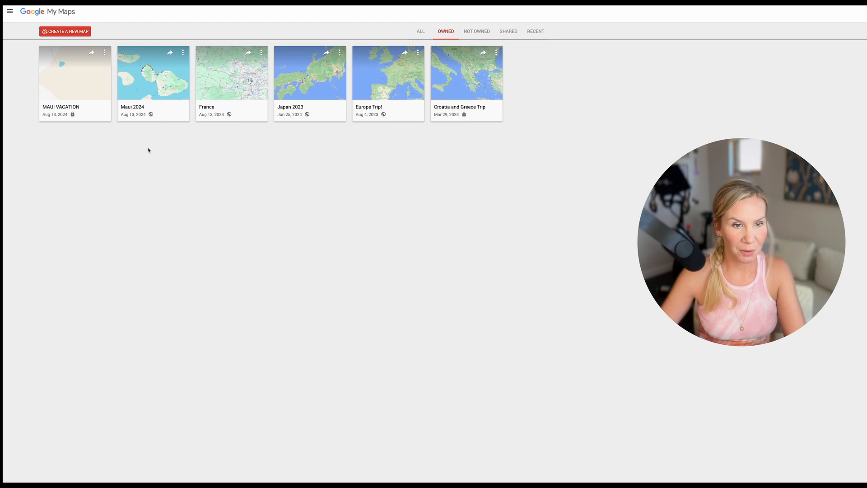
Open the existing Maui 2024 map and examine its markers and layers, from Vacation Homes down to Transportation.
{"action": "left_click", "coordinate": [139, 109]}
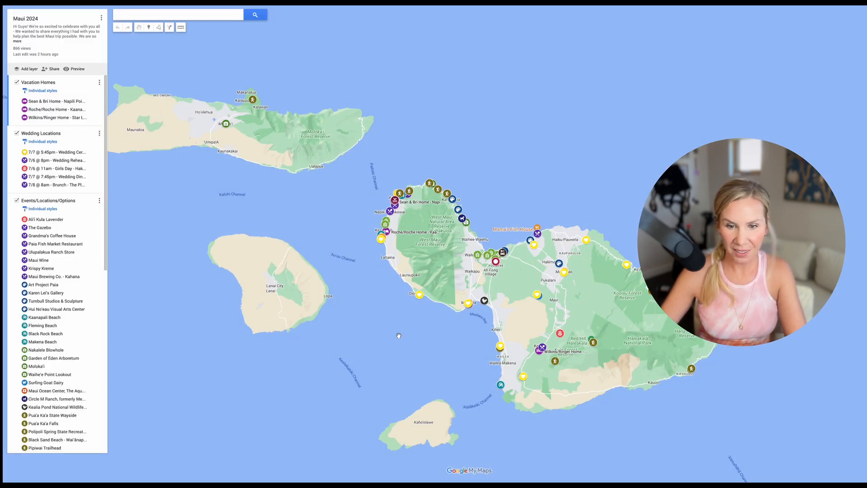
{"action": "left_click_drag", "start_coordinate": [398, 336], "coordinate": [285, 236]}
{"action": "left_click_drag", "start_coordinate": [433, 375], "coordinate": [475, 394]}
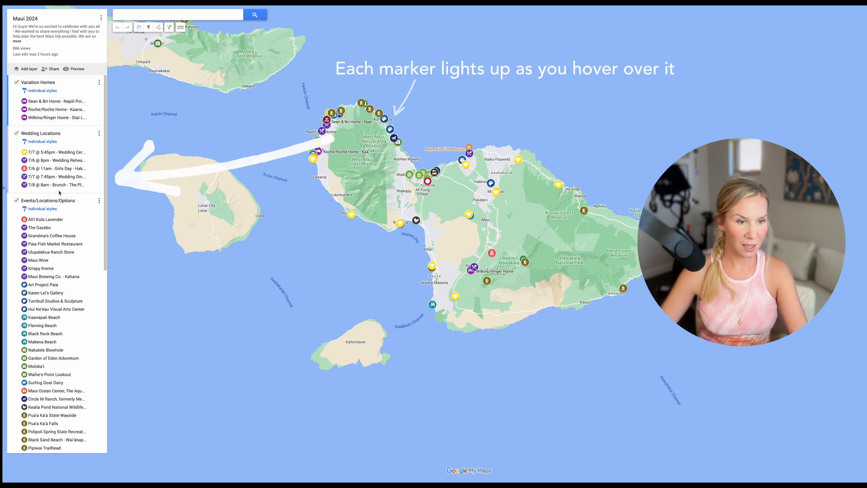
{"action": "scroll", "coordinate": [59, 204], "scroll_direction": "down", "scroll_amount": 1}
{"action": "scroll", "coordinate": [59, 222], "scroll_direction": "down", "scroll_amount": 3}
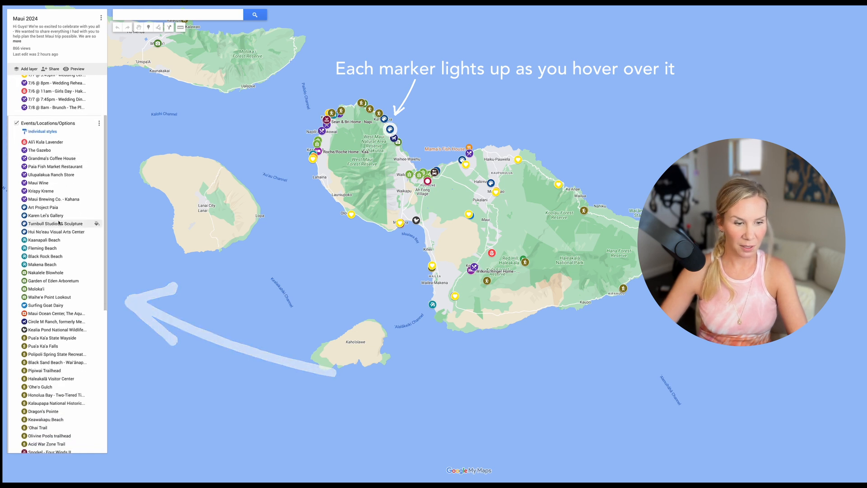
{"action": "scroll", "coordinate": [59, 222], "scroll_direction": "down", "scroll_amount": 10}
{"action": "scroll", "coordinate": [59, 222], "scroll_direction": "down", "scroll_amount": 2}
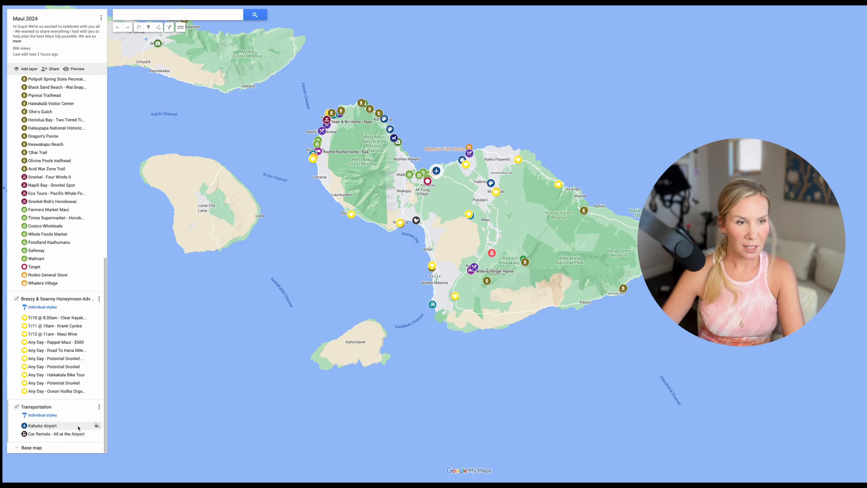
View the place details of Acid War Zone Trail, Nakalele Blowhole and Olivine Pools trailhead on West Maui's north coast, and close them.
{"action": "scroll", "coordinate": [80, 341], "scroll_direction": "up", "scroll_amount": 1}
{"action": "scroll", "coordinate": [80, 341], "scroll_direction": "up", "scroll_amount": 8}
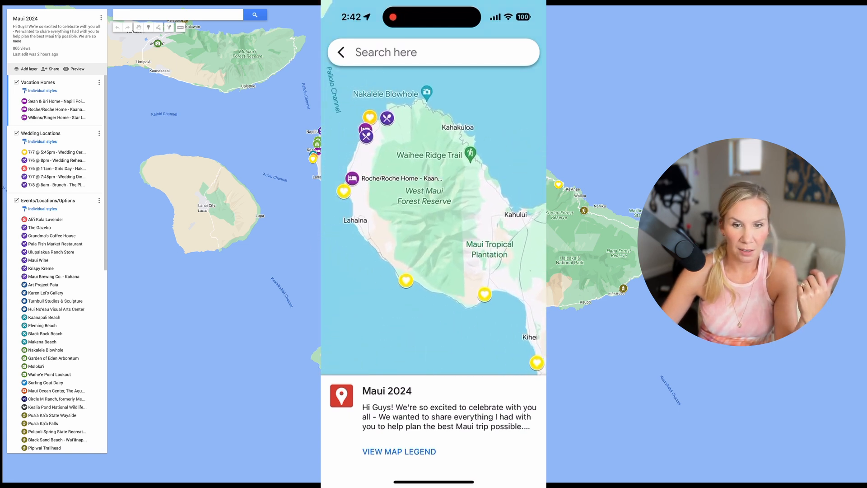
{"action": "scroll", "coordinate": [359, 170], "scroll_direction": "down", "scroll_amount": 2}
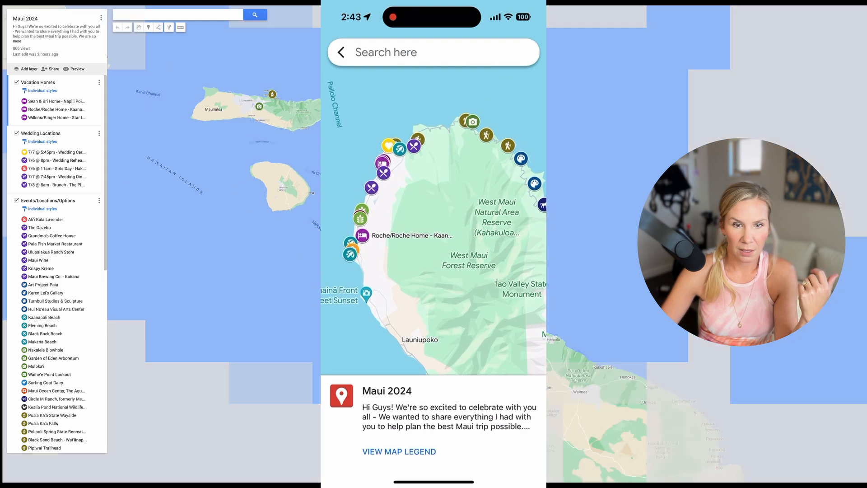
{"action": "scroll", "coordinate": [357, 170], "scroll_direction": "up", "scroll_amount": 5}
{"action": "scroll", "coordinate": [371, 246], "scroll_direction": "down", "scroll_amount": 4}
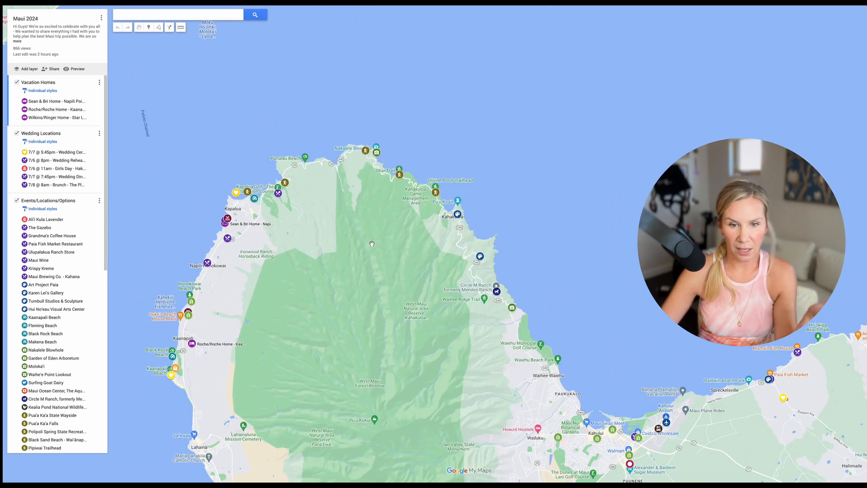
{"action": "left_click", "coordinate": [366, 151]}
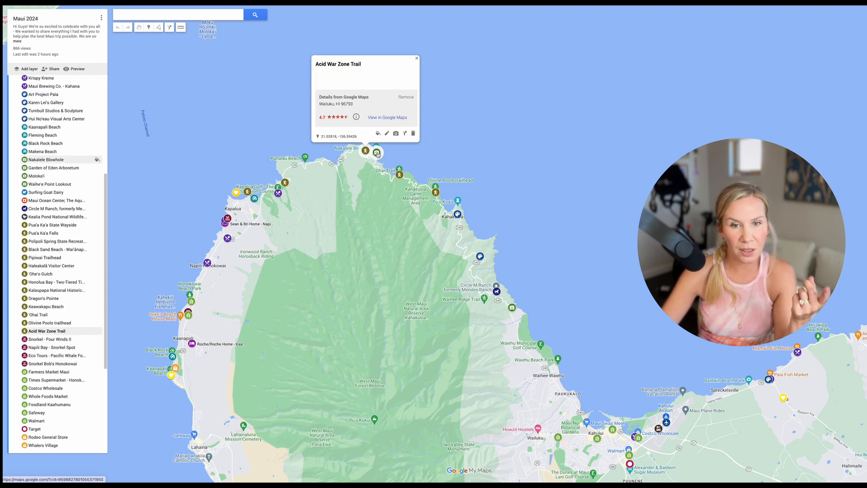
{"action": "left_click", "coordinate": [375, 152]}
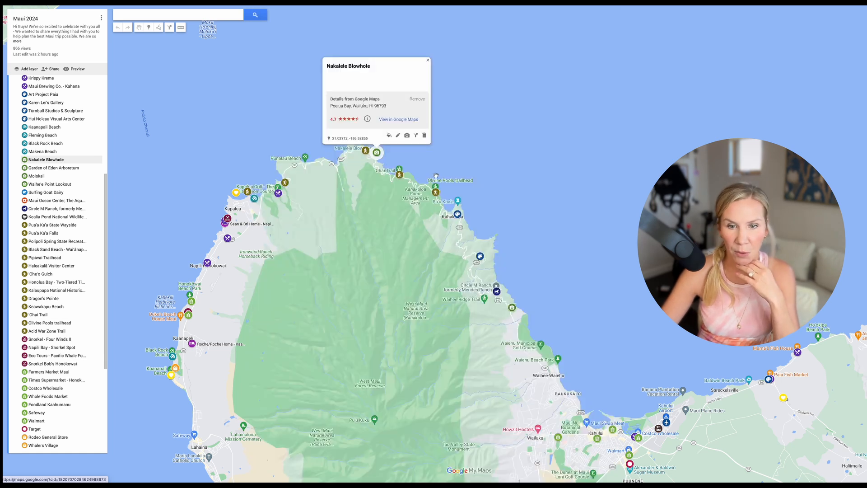
{"action": "left_click", "coordinate": [436, 192]}
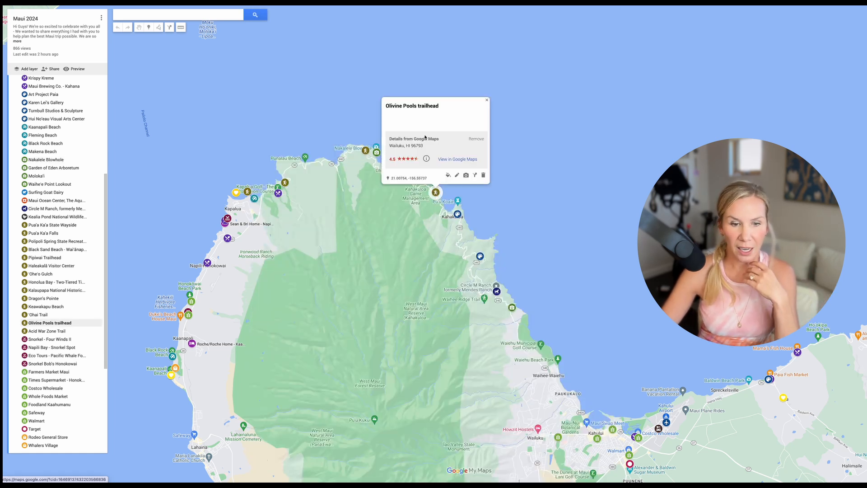
{"action": "left_click", "coordinate": [540, 199]}
Examine the markers along the Kaanapali coast, view the details of Maui Brewing Co. - Kahana and return to the first layers.
{"action": "left_click_drag", "start_coordinate": [180, 316], "coordinate": [353, 256]}
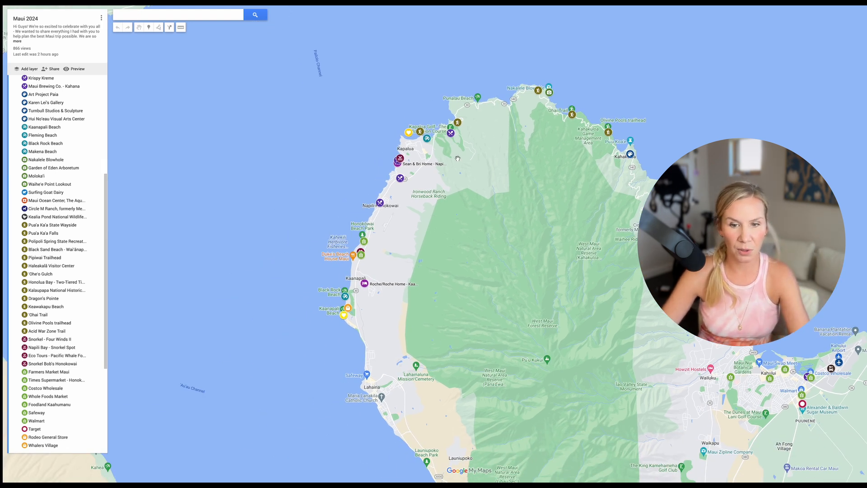
{"action": "scroll", "coordinate": [419, 219], "scroll_direction": "up", "scroll_amount": 3}
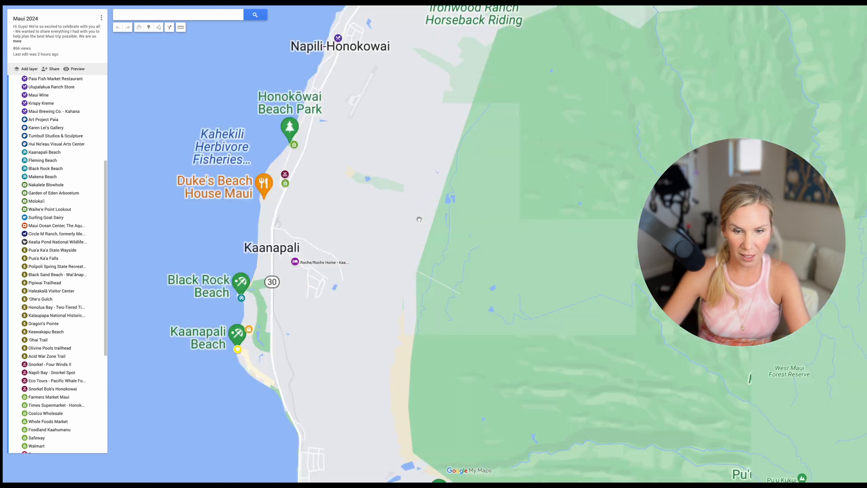
{"action": "scroll", "coordinate": [419, 219], "scroll_direction": "up", "scroll_amount": 2}
{"action": "left_click_drag", "start_coordinate": [281, 307], "coordinate": [473, 271]}
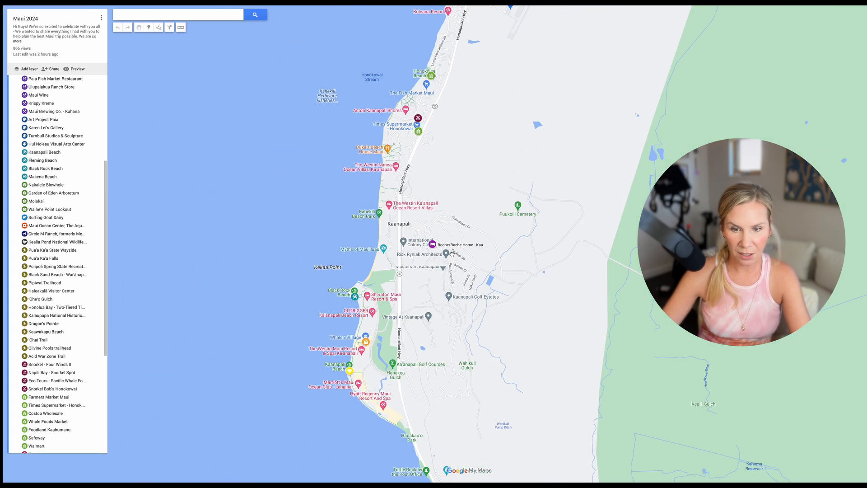
{"action": "scroll", "coordinate": [478, 256], "scroll_direction": "up", "scroll_amount": 1}
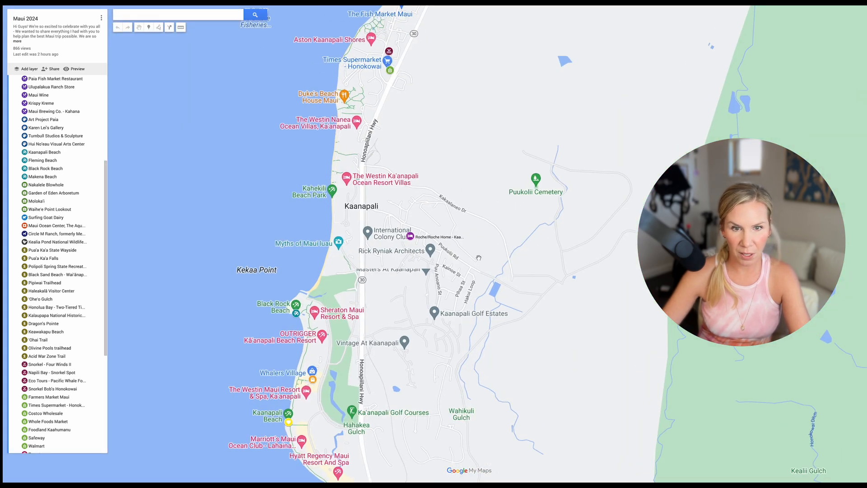
{"action": "scroll", "coordinate": [478, 257], "scroll_direction": "down", "scroll_amount": 2}
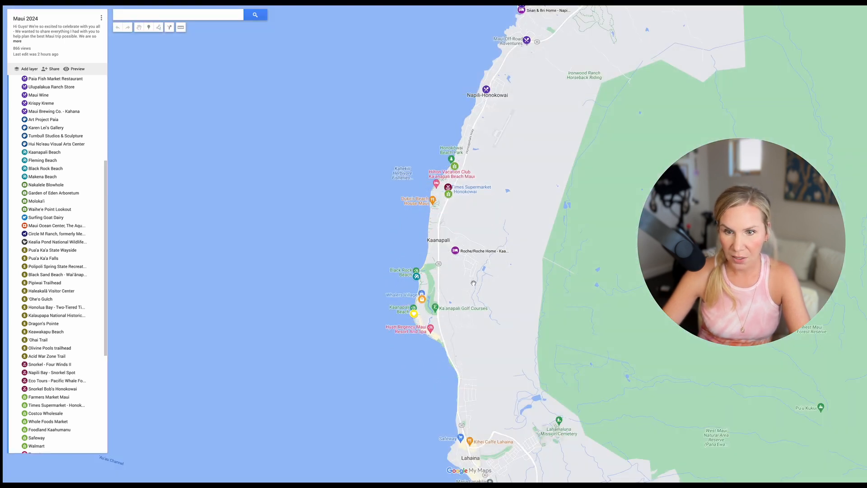
{"action": "left_click", "coordinate": [486, 91]}
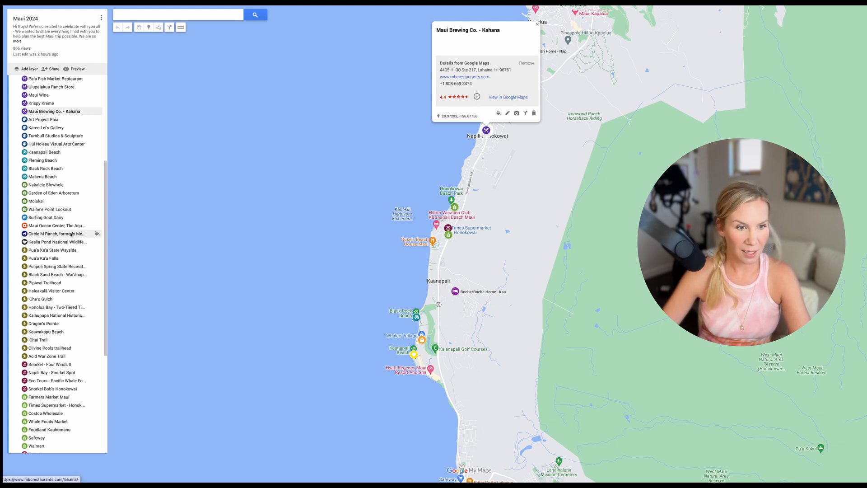
{"action": "scroll", "coordinate": [68, 233], "scroll_direction": "up", "scroll_amount": 5}
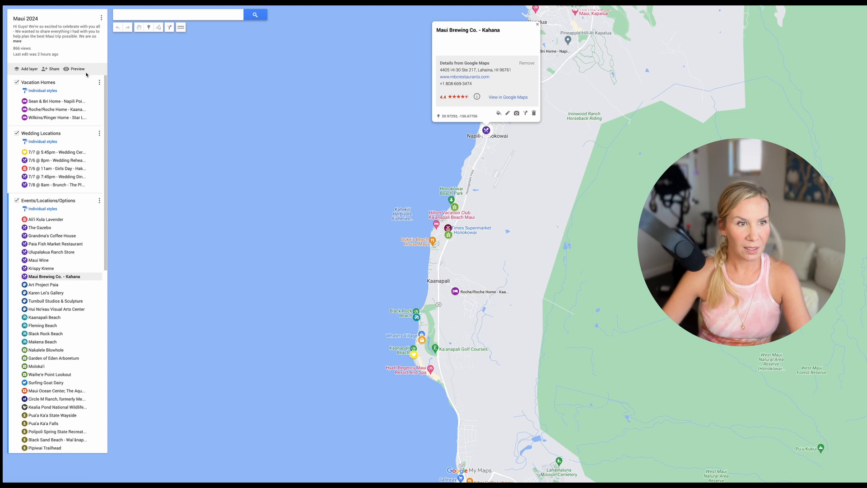